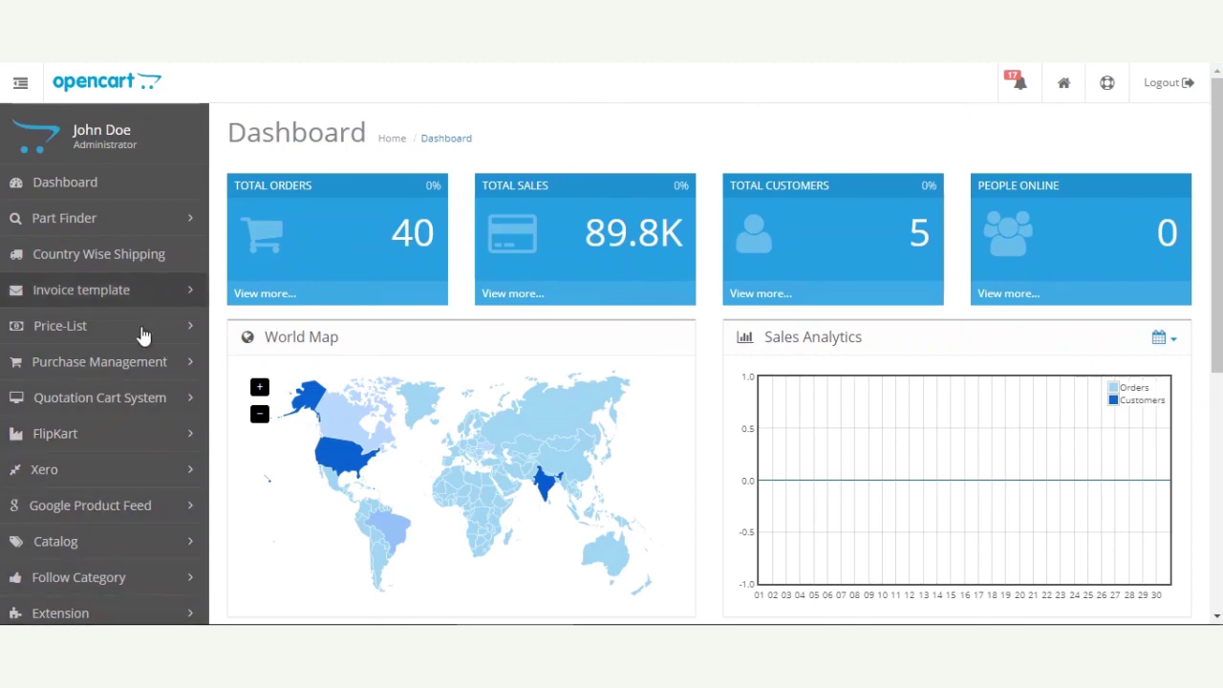
# Open the extension list and filter it by the Modules type.
pyautogui.scroll(-3, 153, 306)
pyautogui.scroll(-1, 115, 573)
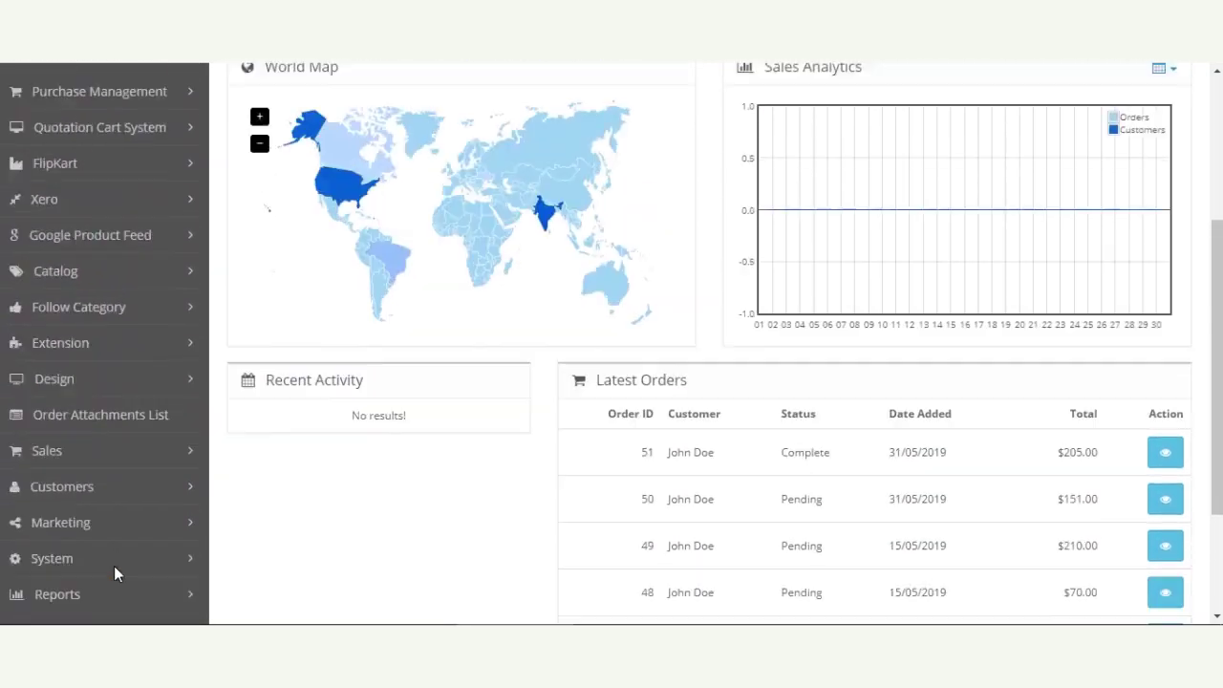
pyautogui.scroll(3, 129, 478)
pyautogui.click(137, 526)
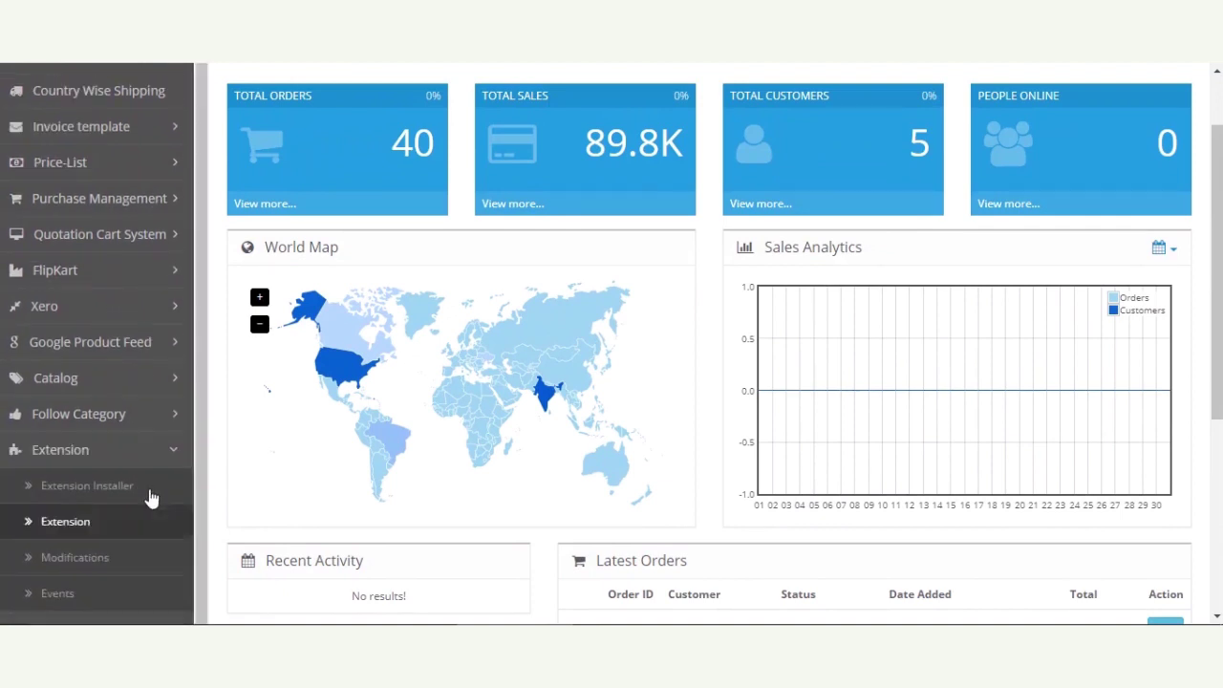
pyautogui.click(137, 517)
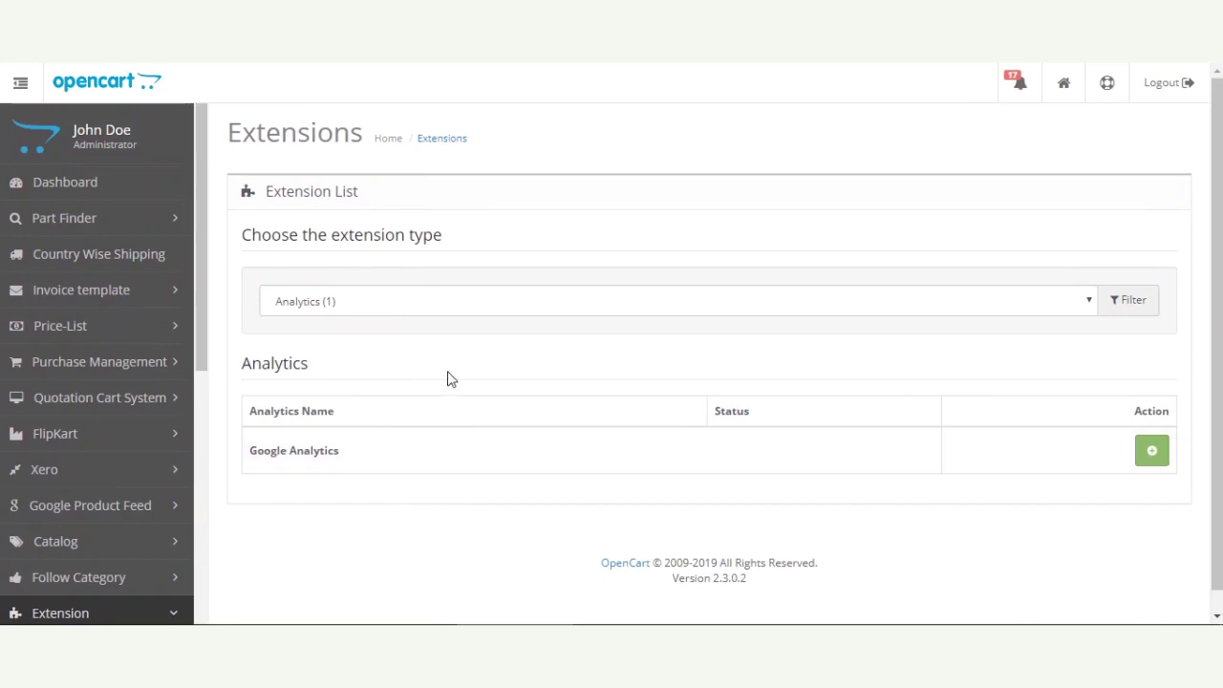
pyautogui.click(441, 306)
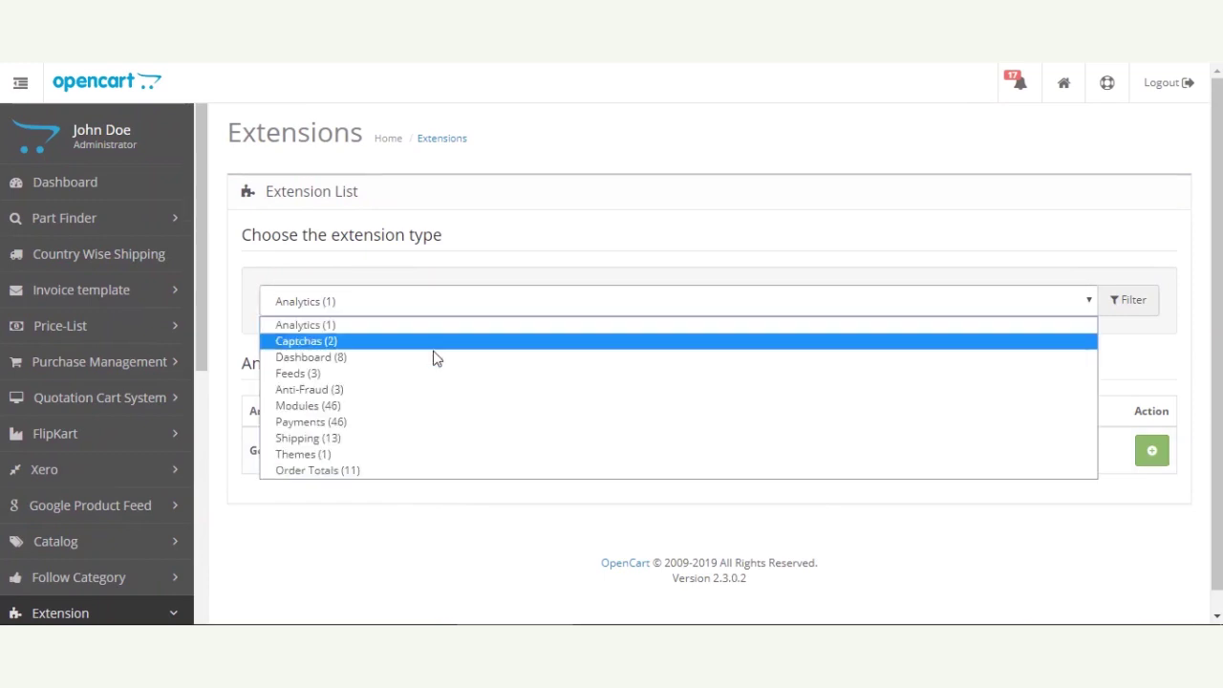
pyautogui.click(417, 414)
# Open the Shipping Based Payment Method module for editing.
pyautogui.moveTo(1213, 227); pyautogui.dragTo(1195, 544)
pyautogui.scroll(2, 349, 385)
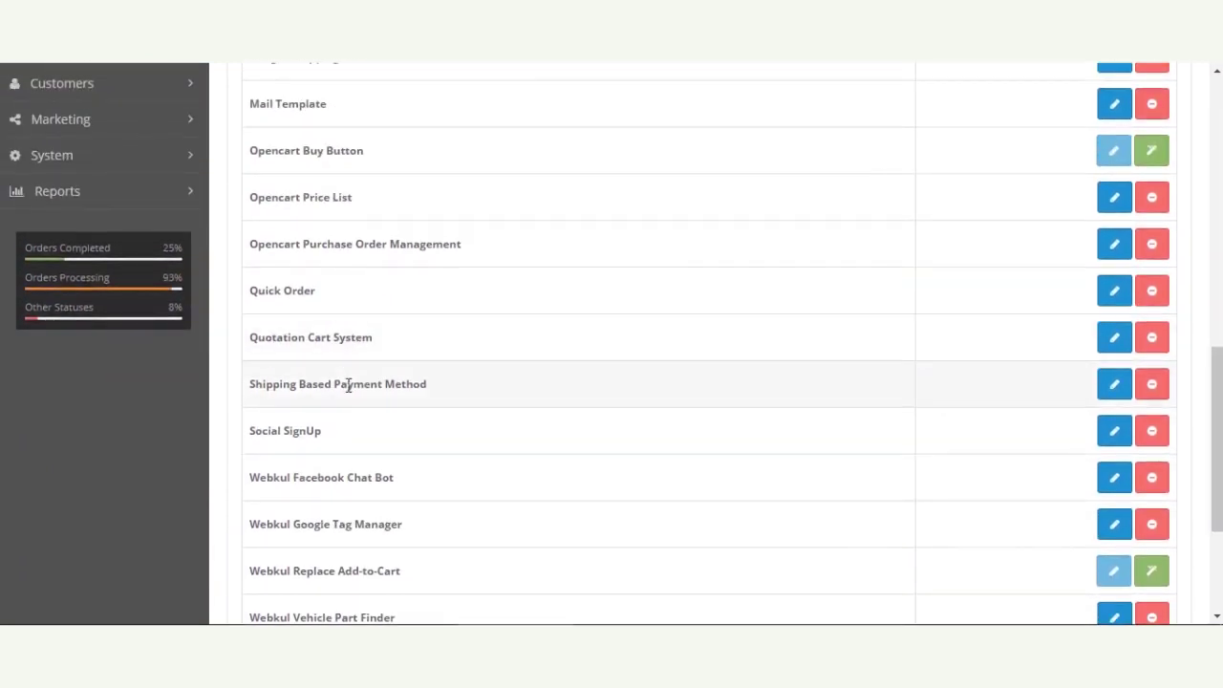
pyautogui.moveTo(430, 391); pyautogui.dragTo(246, 387)
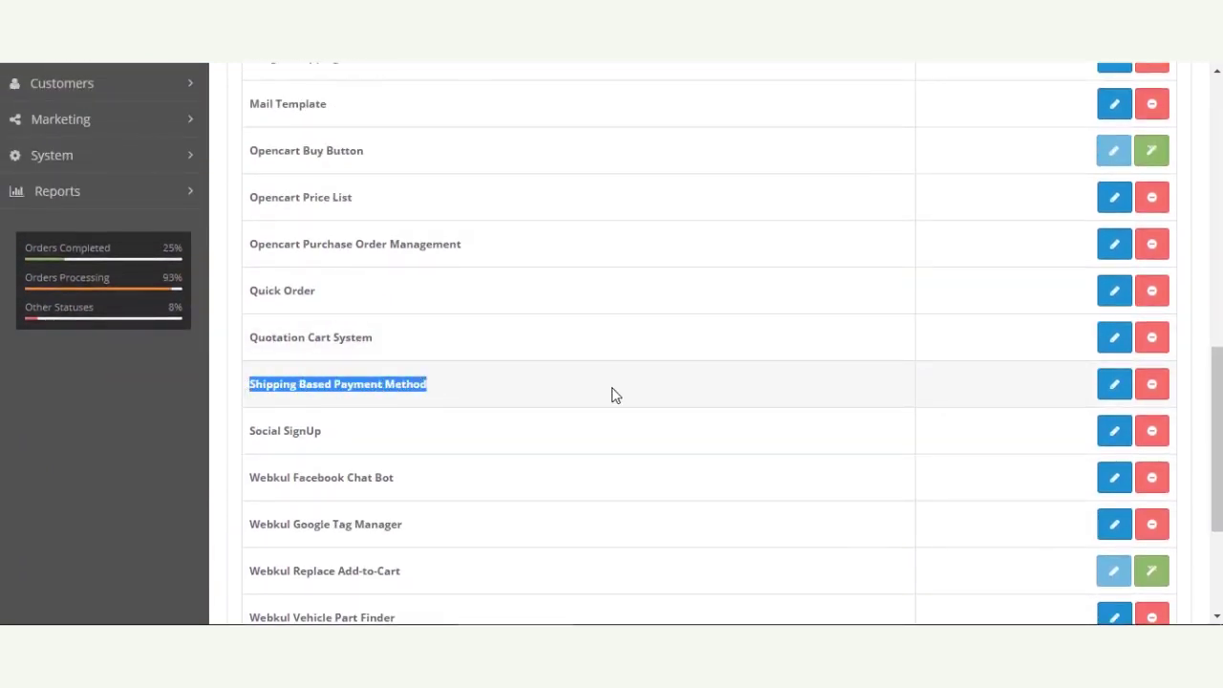
pyautogui.click(1115, 387)
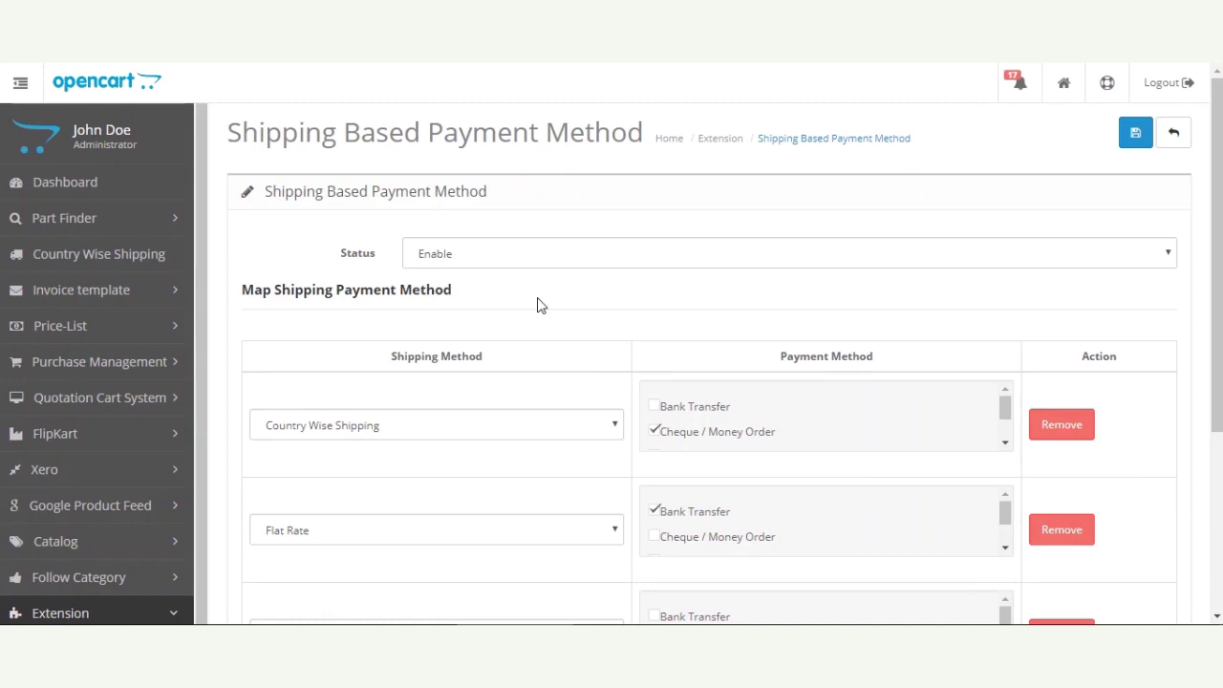
# Review the module's title and its Status setting with the available options.
pyautogui.moveTo(227, 129); pyautogui.dragTo(647, 131)
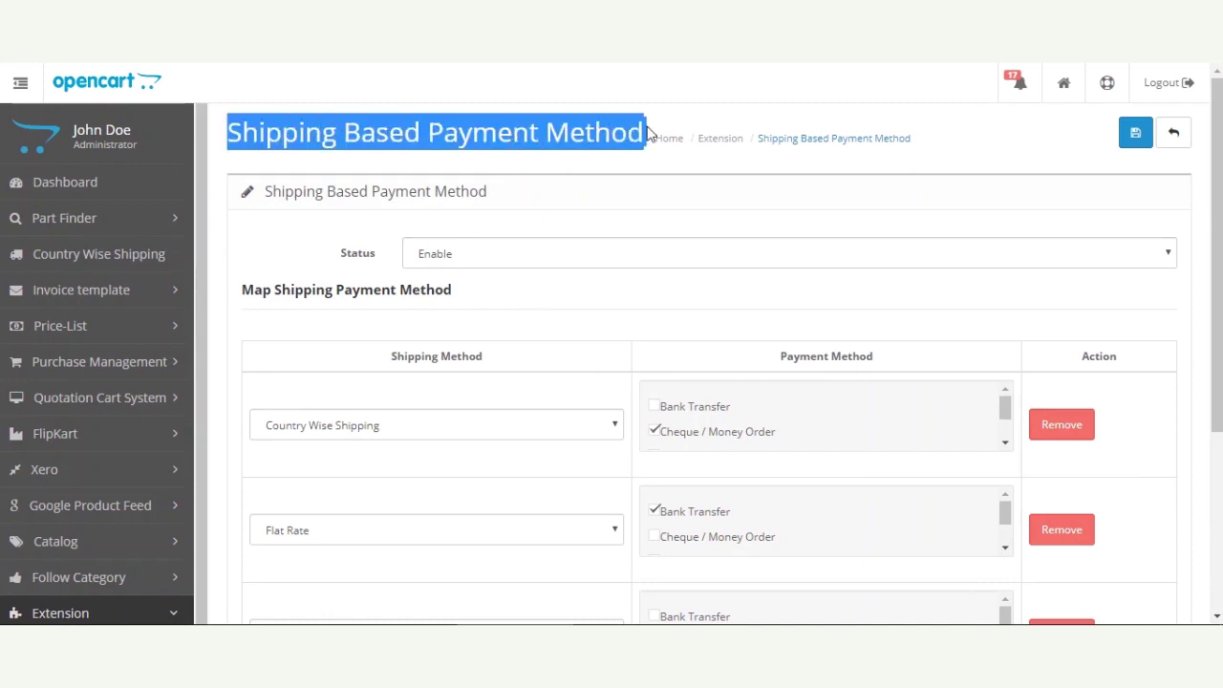
pyautogui.click(682, 189)
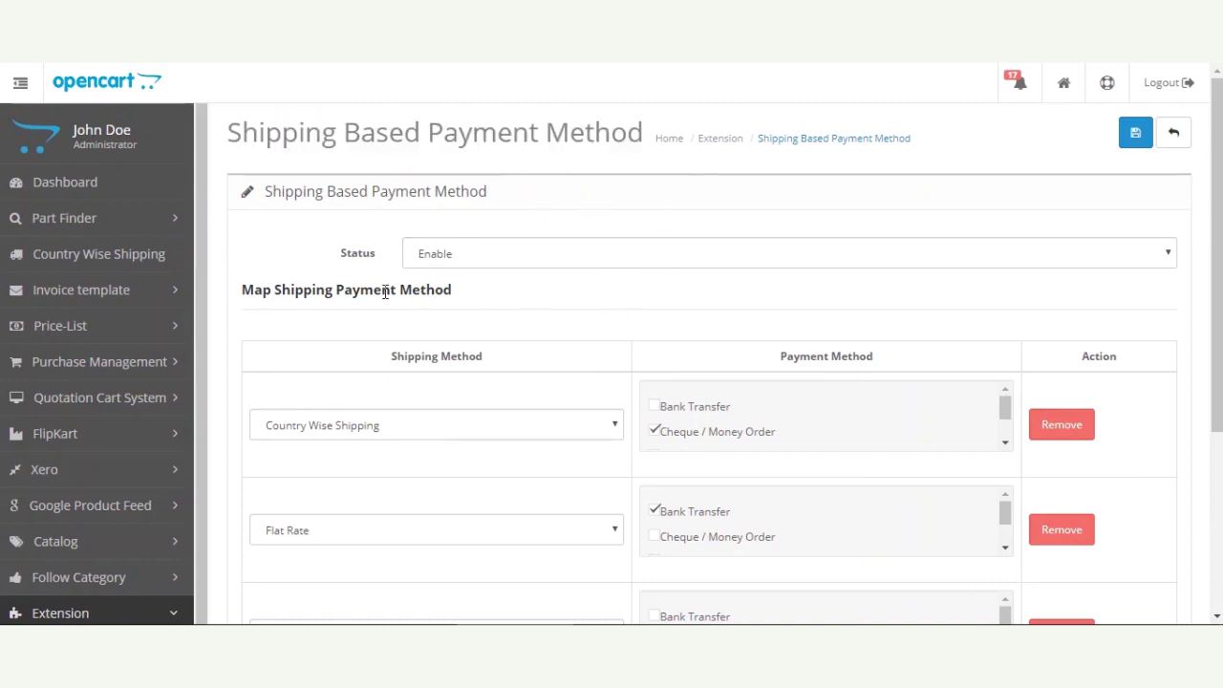
pyautogui.moveTo(339, 256); pyautogui.dragTo(375, 258)
pyautogui.click(500, 259)
pyautogui.click(489, 277)
pyautogui.click(542, 206)
pyautogui.moveTo(334, 260); pyautogui.dragTo(395, 265)
pyautogui.click(318, 286)
# Review the Map Shipping Payment Method section and its shipping method and payment method columns.
pyautogui.moveTo(242, 289); pyautogui.dragTo(458, 291)
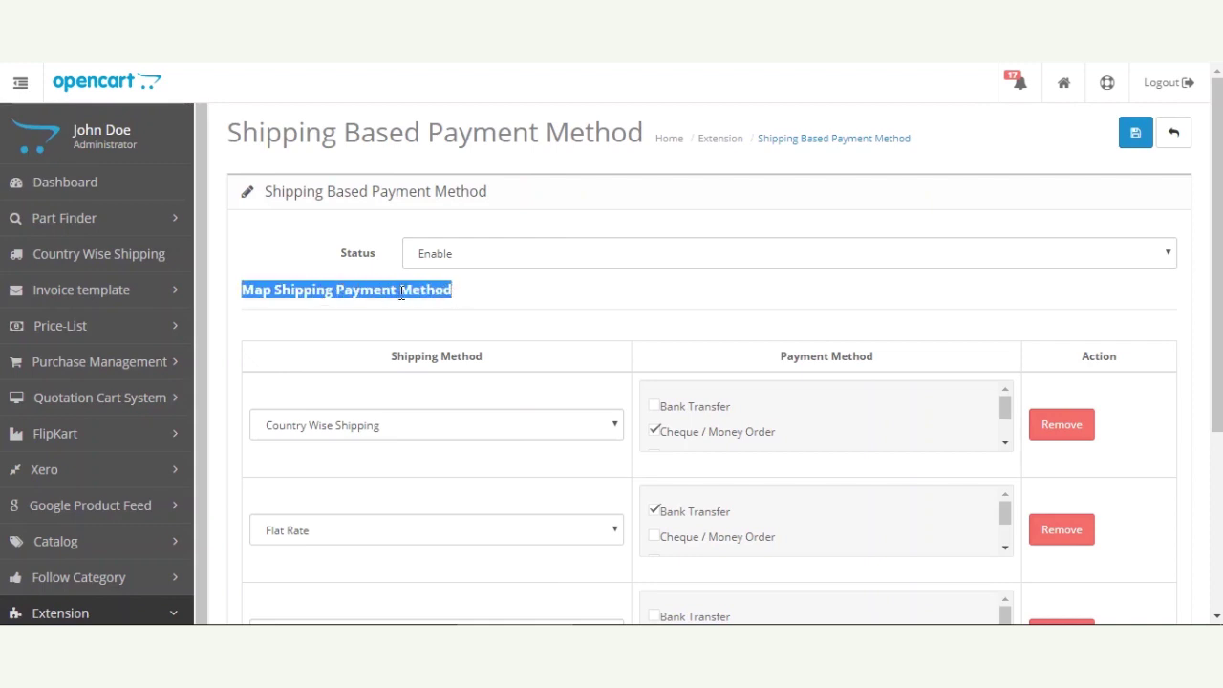
pyautogui.click(477, 298)
pyautogui.scroll(-2, 497, 391)
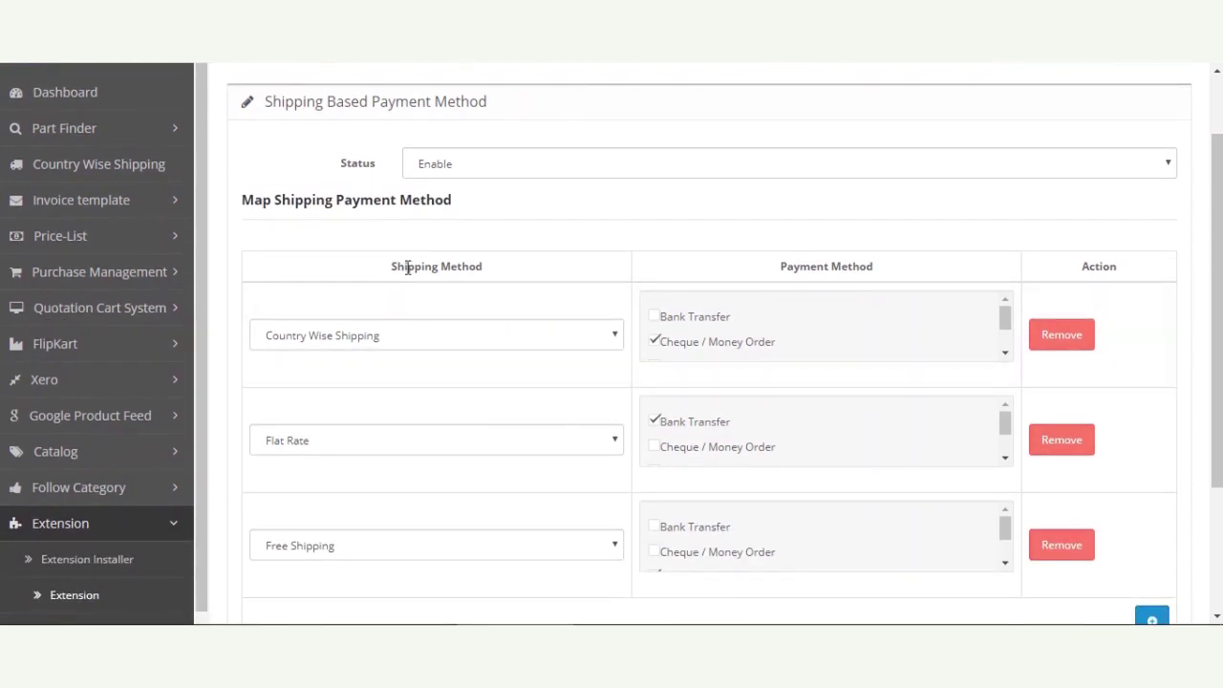
pyautogui.moveTo(376, 273); pyautogui.dragTo(491, 270)
pyautogui.moveTo(778, 268); pyautogui.dragTo(888, 273)
pyautogui.click(885, 274)
pyautogui.moveTo(1215, 153); pyautogui.dragTo(1215, 215)
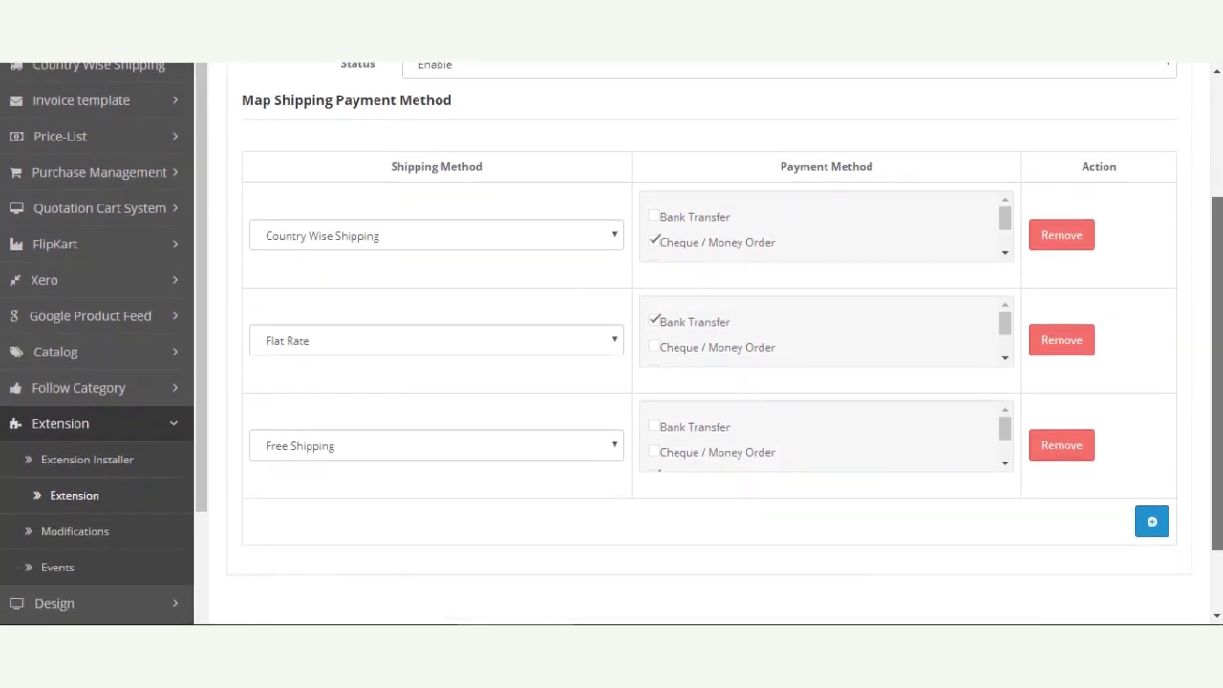
# Add a new shipping-payment mapping row and check which shipping methods it offers.
pyautogui.click(1152, 520)
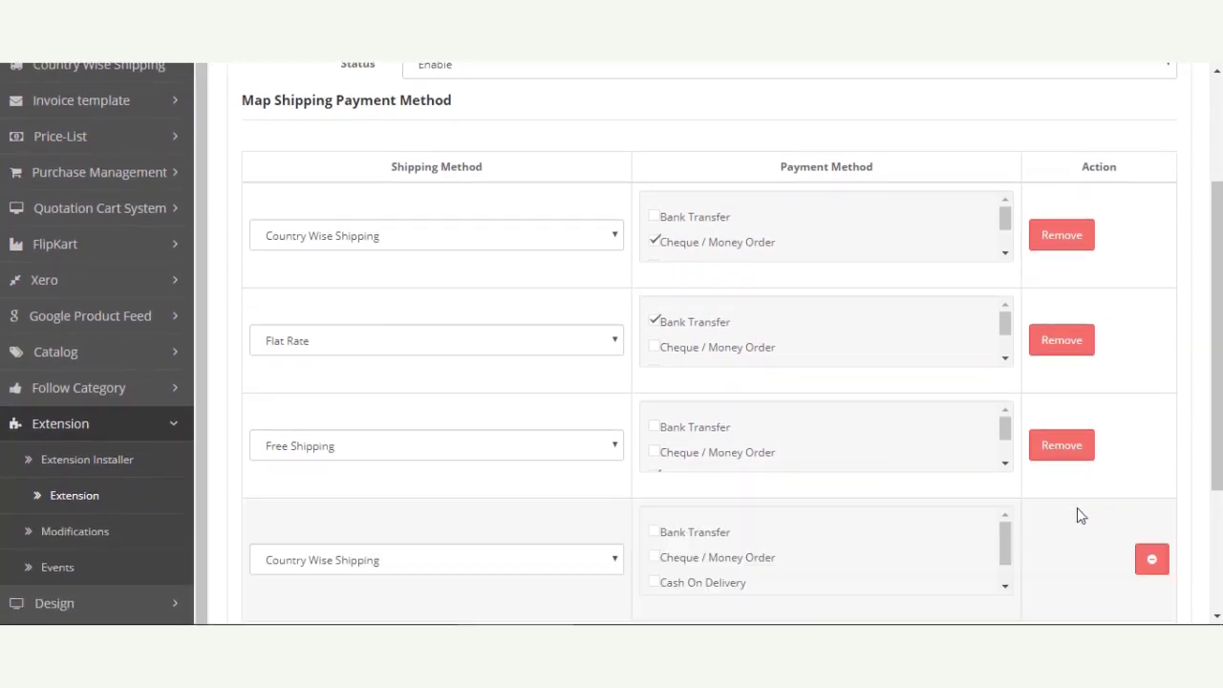
pyautogui.scroll(-2, 375, 535)
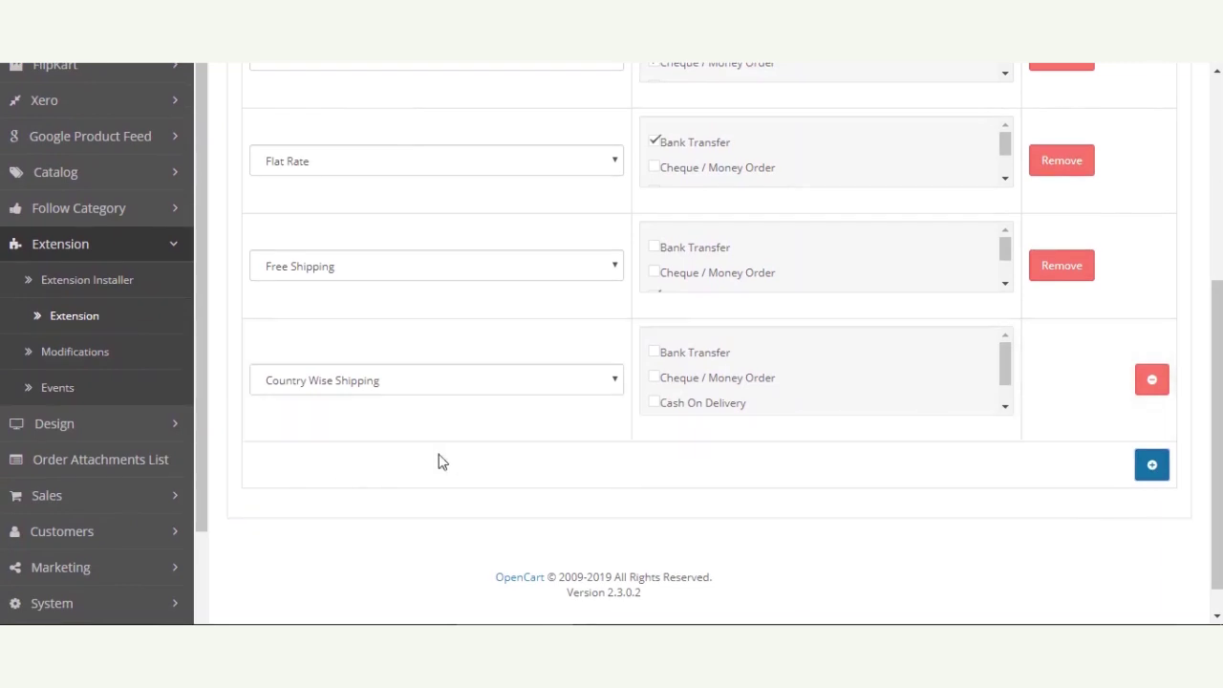
pyautogui.click(603, 386)
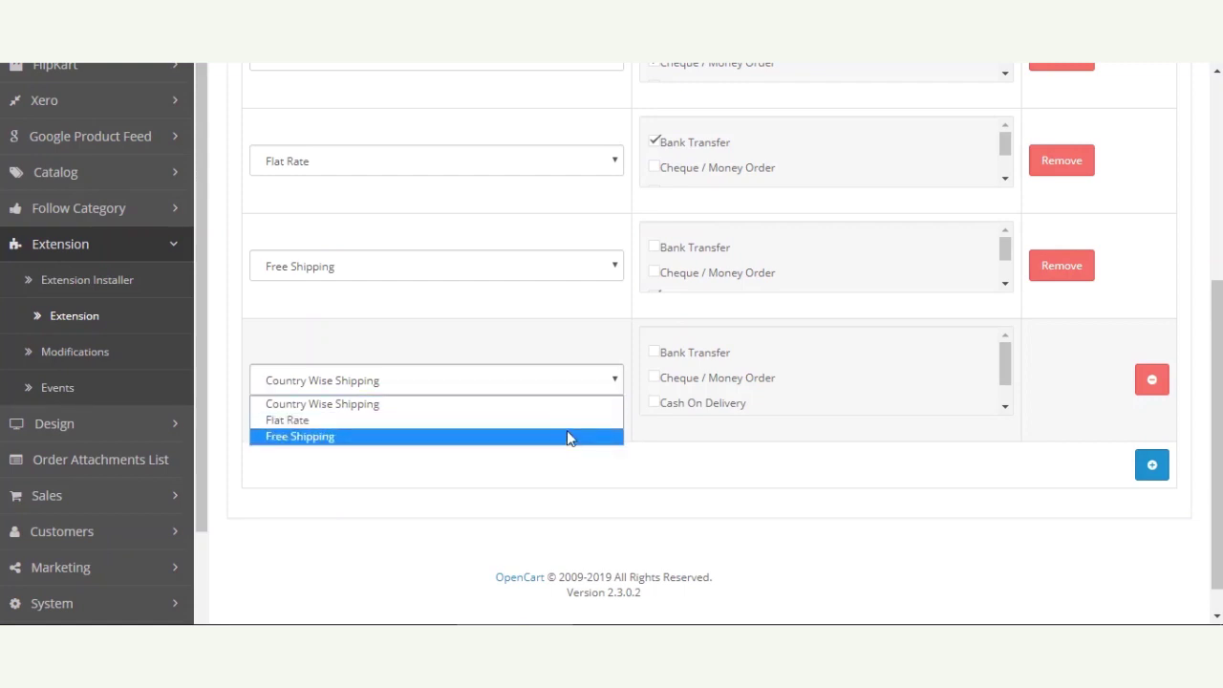
pyautogui.click(617, 383)
pyautogui.click(617, 382)
pyautogui.click(617, 382)
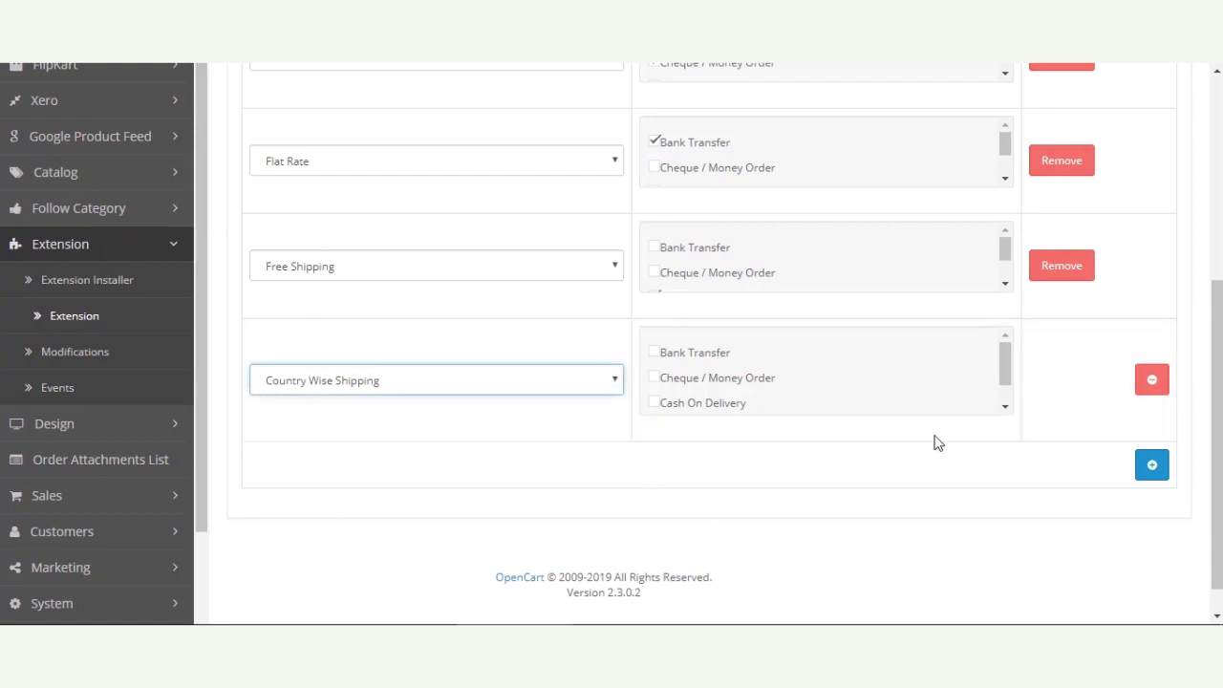
# Examine the payment methods offered in the new mapping row and compare them with the existing mappings.
pyautogui.moveTo(1010, 363); pyautogui.dragTo(1000, 318)
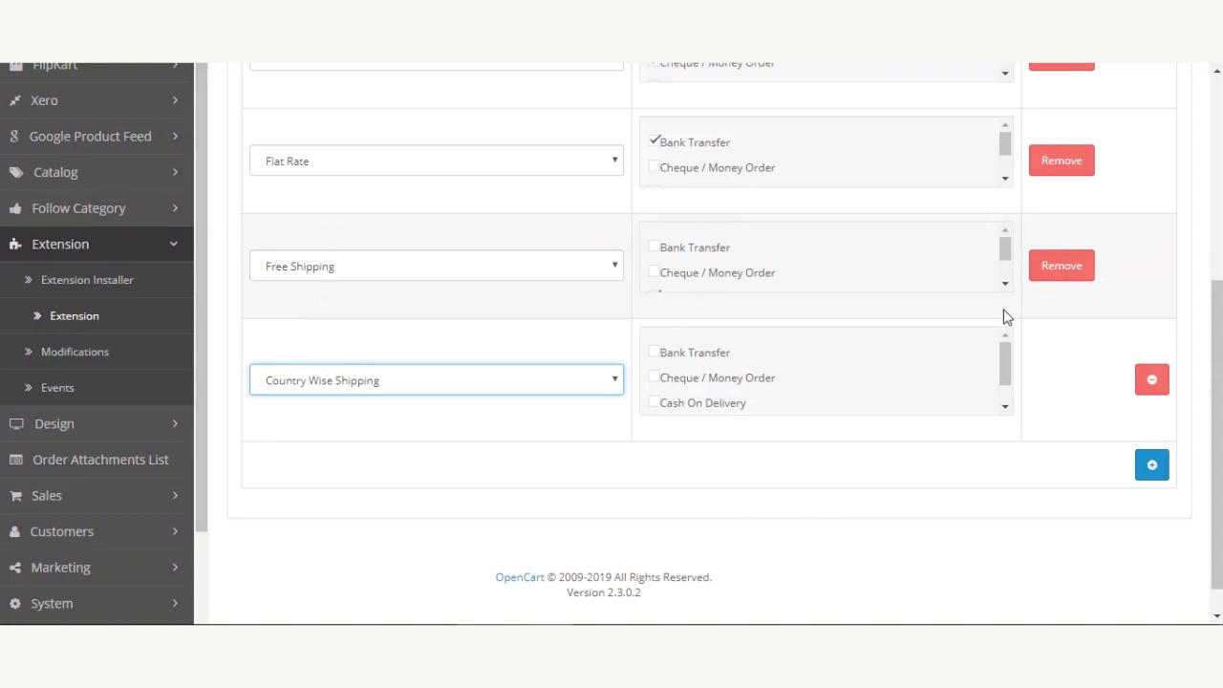
pyautogui.scroll(-1, 1010, 373)
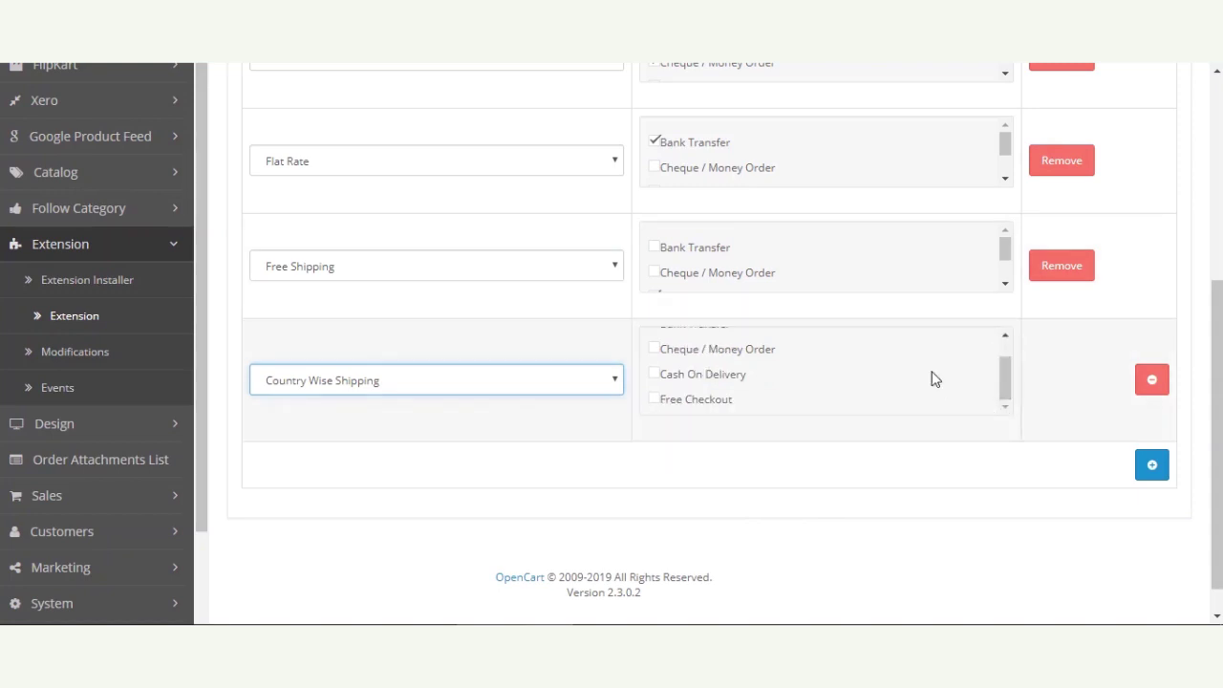
pyautogui.moveTo(1004, 383); pyautogui.dragTo(1013, 354)
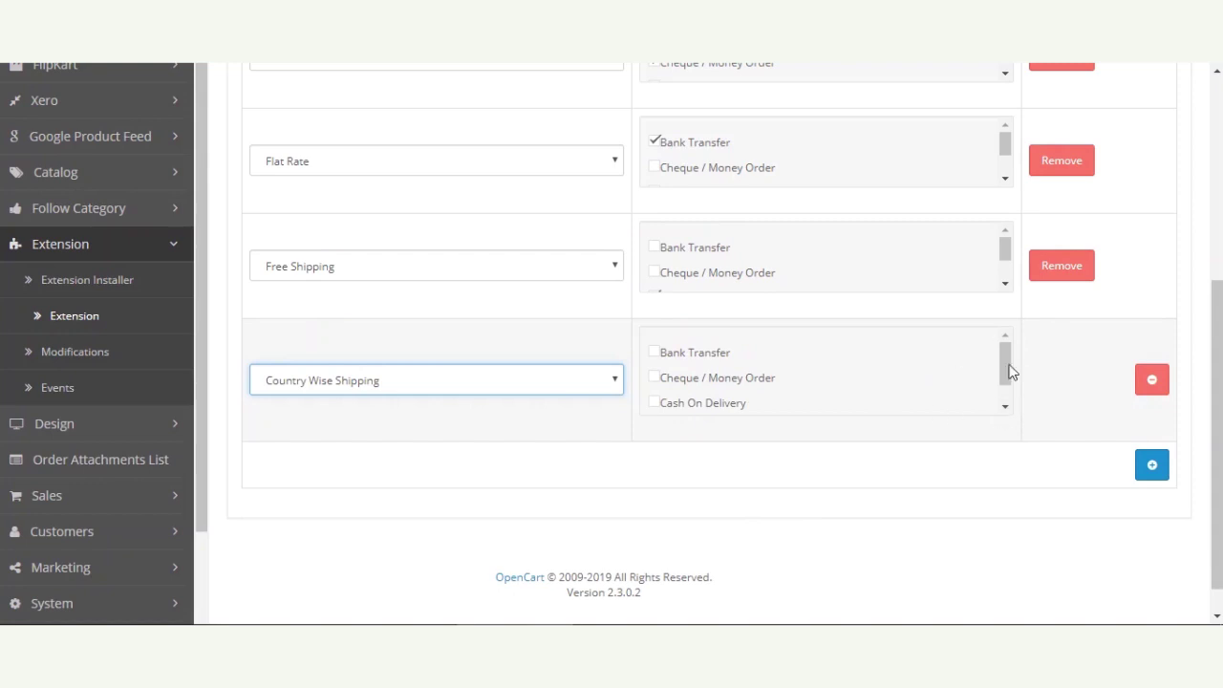
pyautogui.scroll(5, 1016, 371)
pyautogui.scroll(-1, 1015, 371)
pyautogui.scroll(-2, 829, 75)
pyautogui.moveTo(1004, 451)
pyautogui.mouseDown()
pyautogui.moveTo(1003, 473)
pyautogui.moveTo(1003, 459)
pyautogui.mouseUp()
pyautogui.click(387, 538)
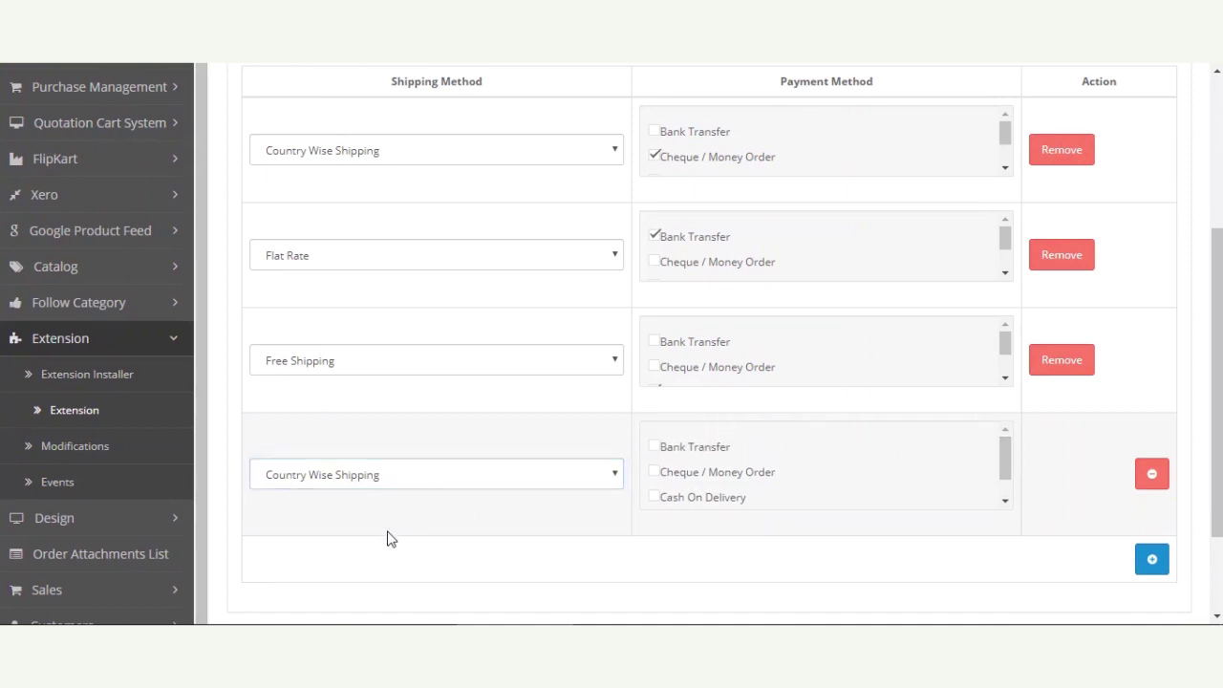
pyautogui.scroll(-1, 390, 539)
pyautogui.scroll(-2, 390, 540)
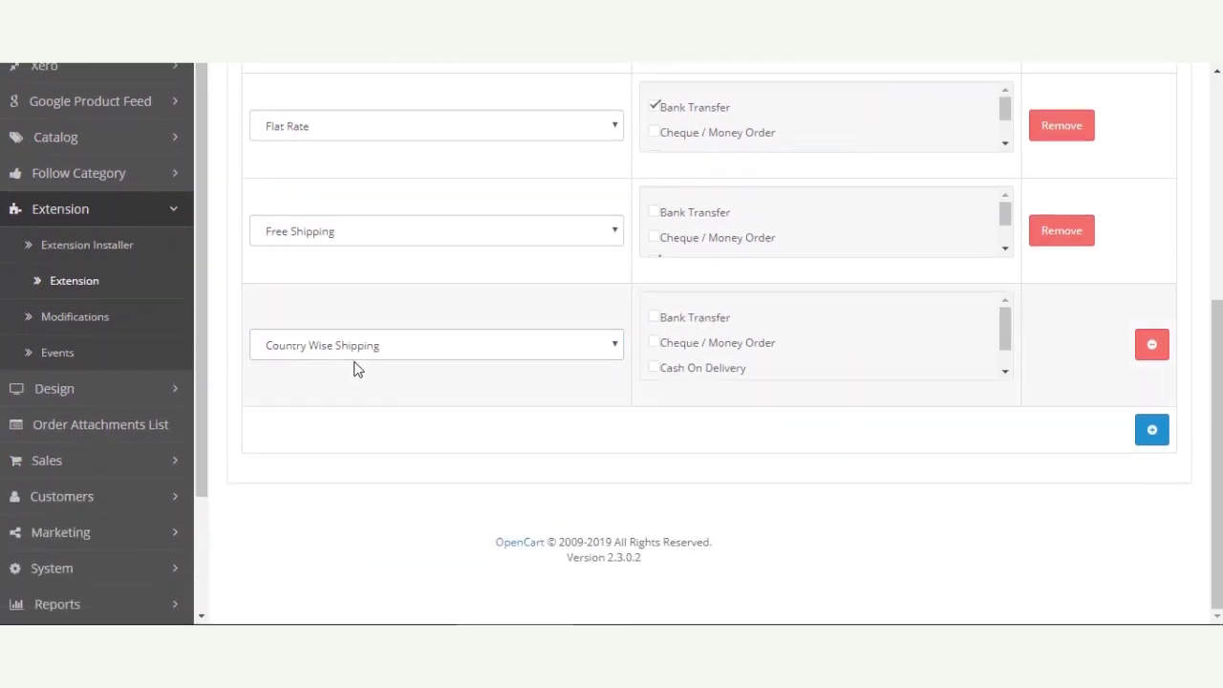
# Set the new mapping row's shipping method to Free Shipping and look through its payment methods.
pyautogui.click(443, 348)
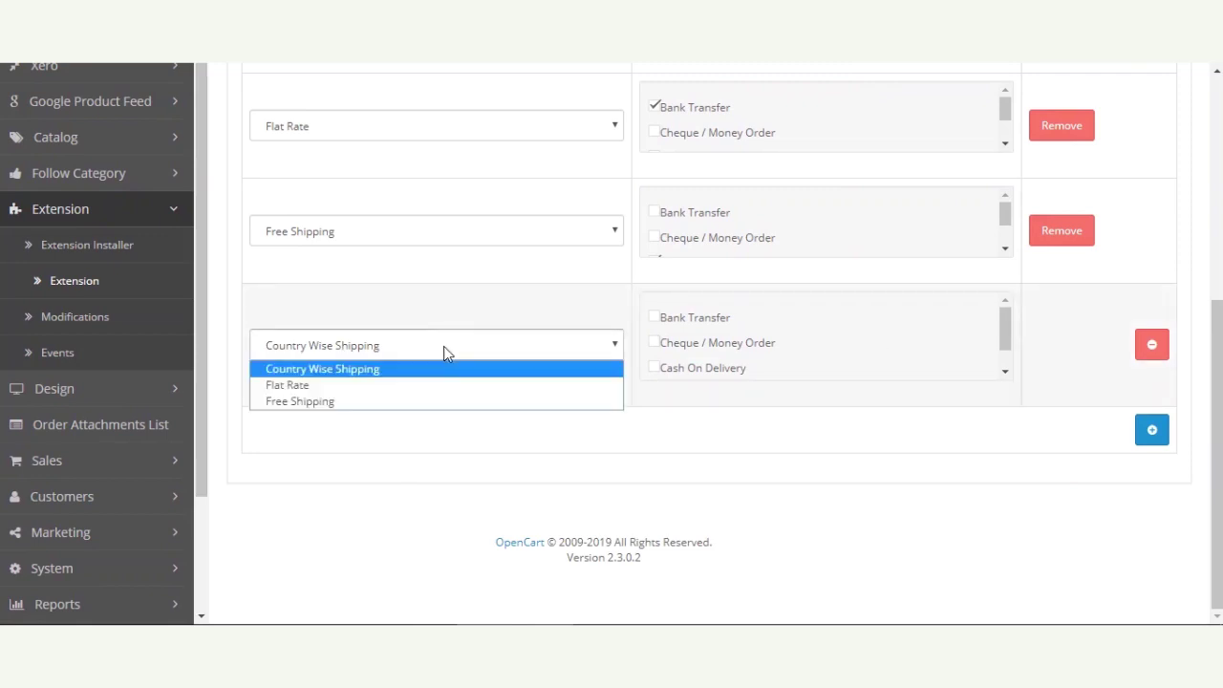
pyautogui.click(429, 402)
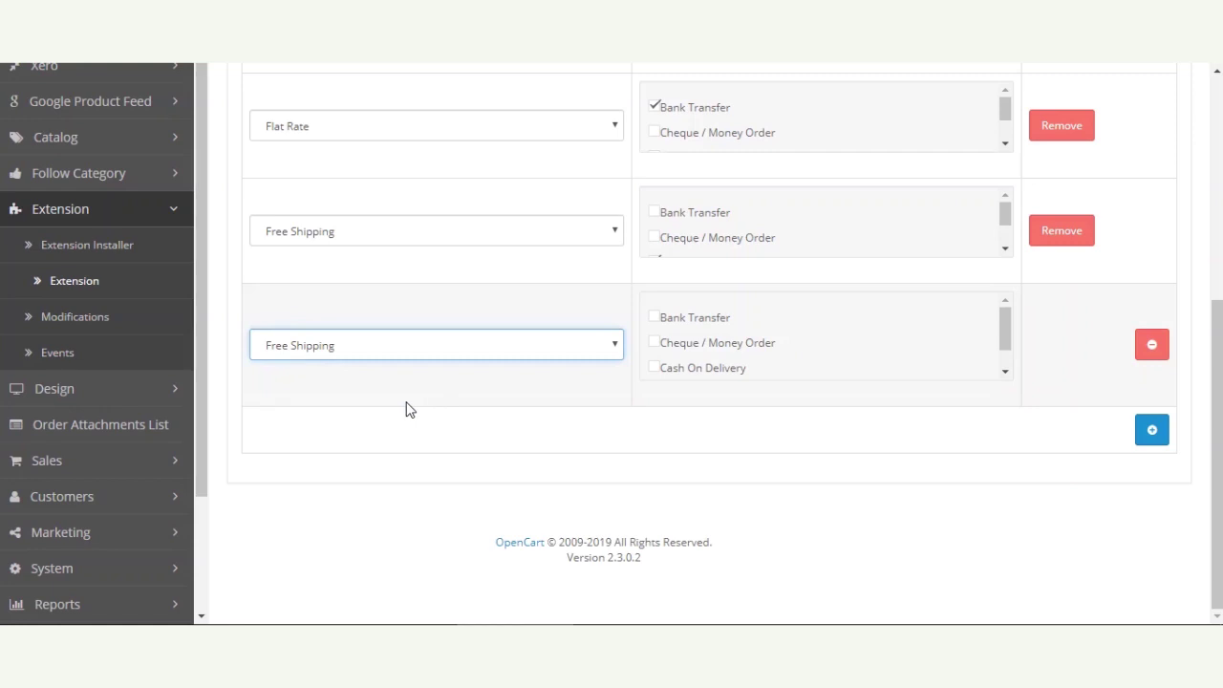
pyautogui.moveTo(1009, 337); pyautogui.dragTo(1005, 371)
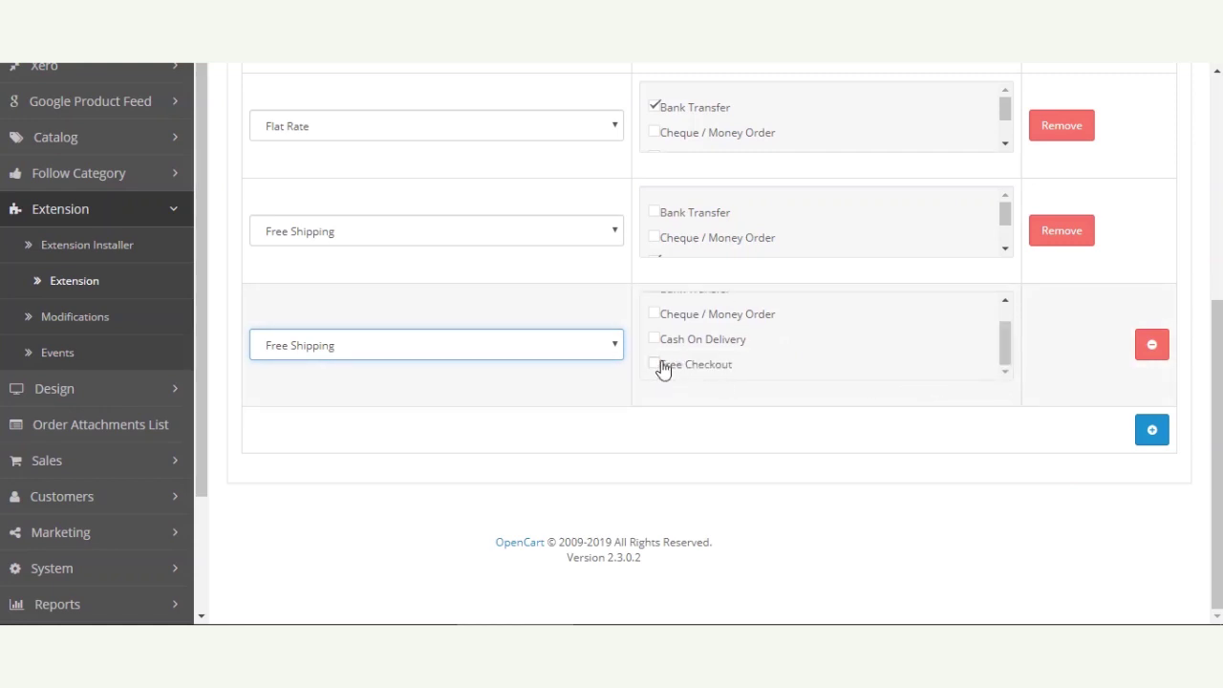
pyautogui.click(481, 373)
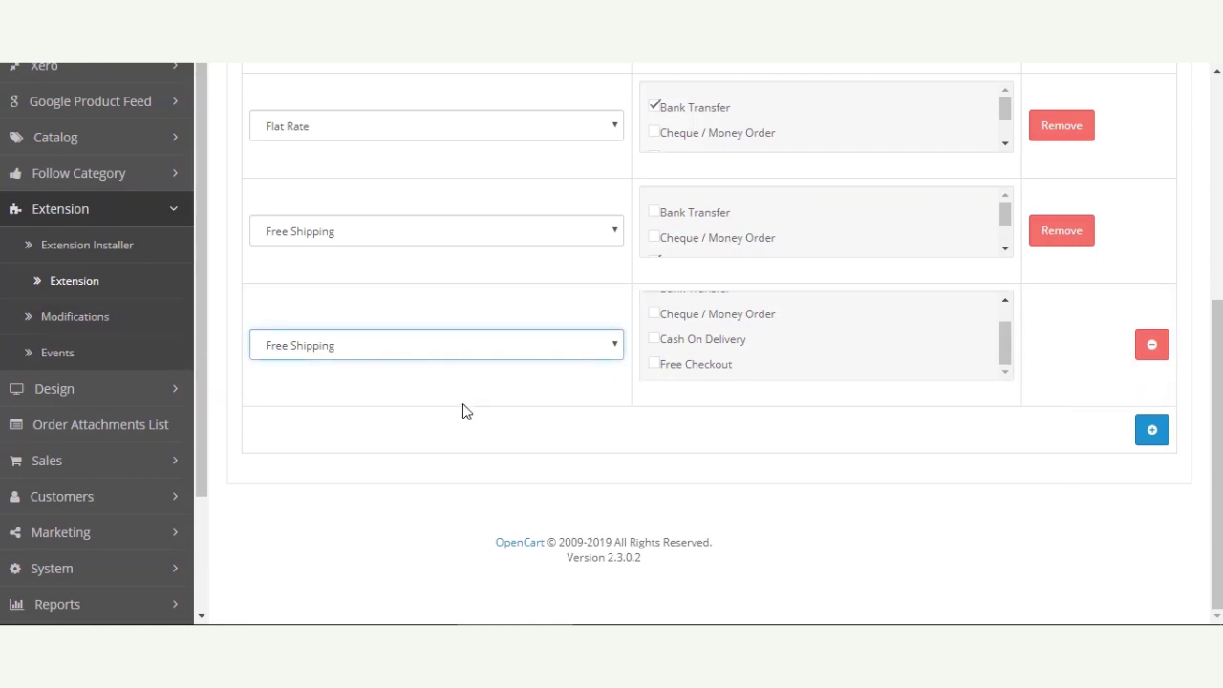
pyautogui.scroll(1, 1002, 337)
pyautogui.scroll(-1, 1002, 368)
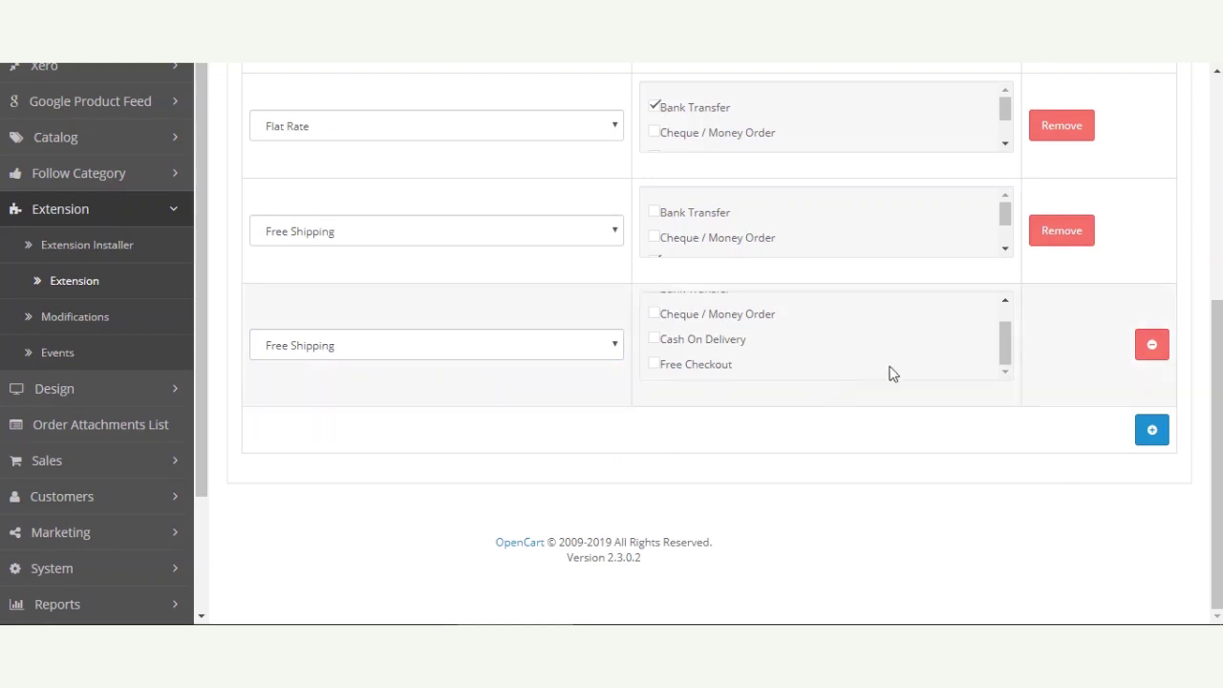
# Enable Bank Transfer, Cheque / Money Order, Cash On Delivery and Free Checkout for the new Free Shipping row.
pyautogui.scroll(2, 1008, 339)
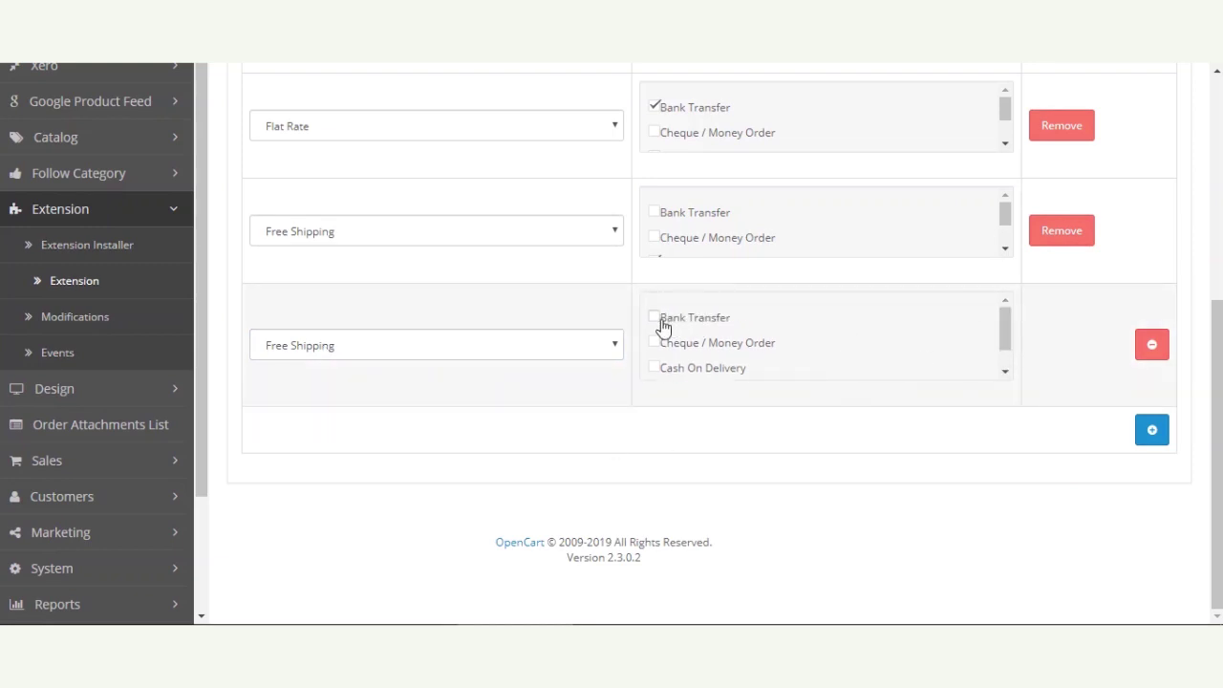
pyautogui.click(654, 343)
pyautogui.click(656, 367)
pyautogui.scroll(-1, 674, 358)
pyautogui.click(655, 364)
pyautogui.scroll(1, 786, 368)
pyautogui.scroll(2, 707, 344)
pyautogui.scroll(-1, 333, 520)
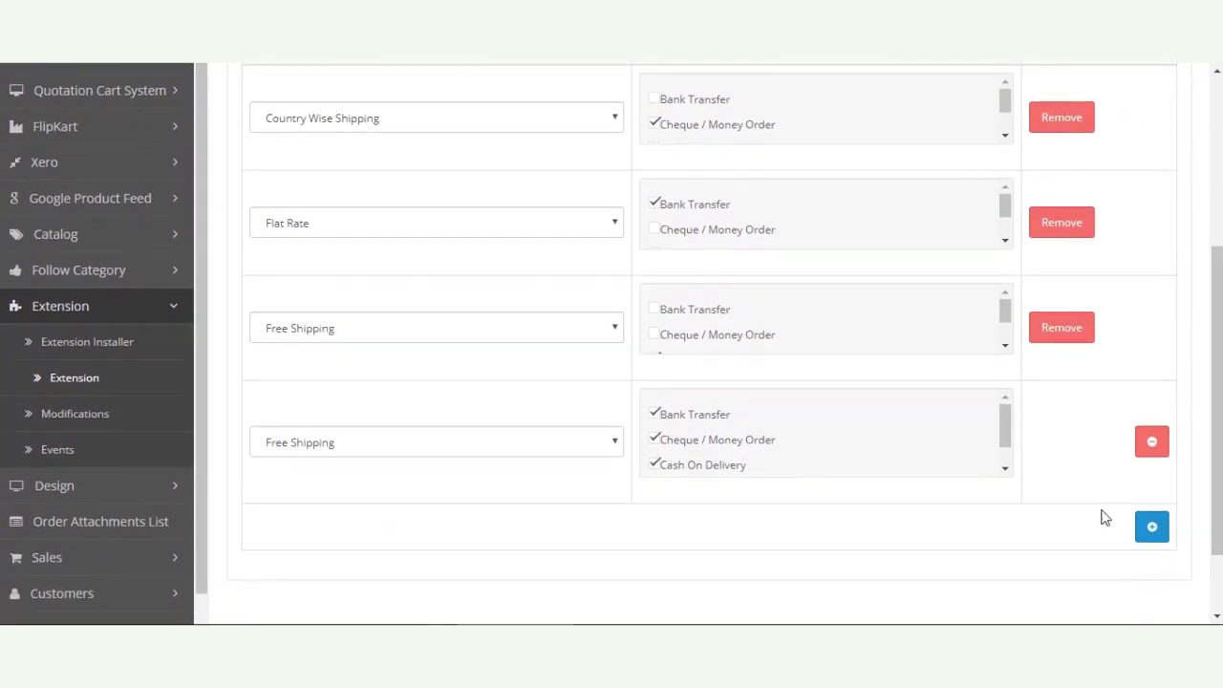
pyautogui.scroll(-1, 519, 503)
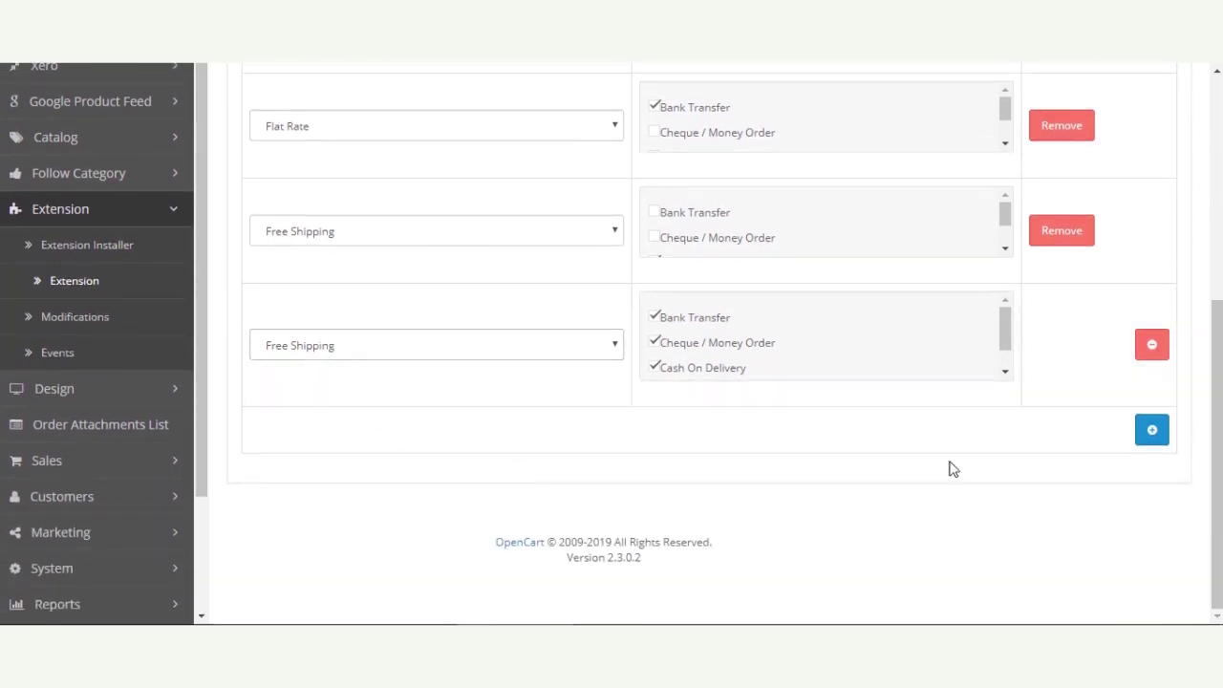
# Add another mapping row and set its shipping method to Flat Rate.
pyautogui.click(1151, 430)
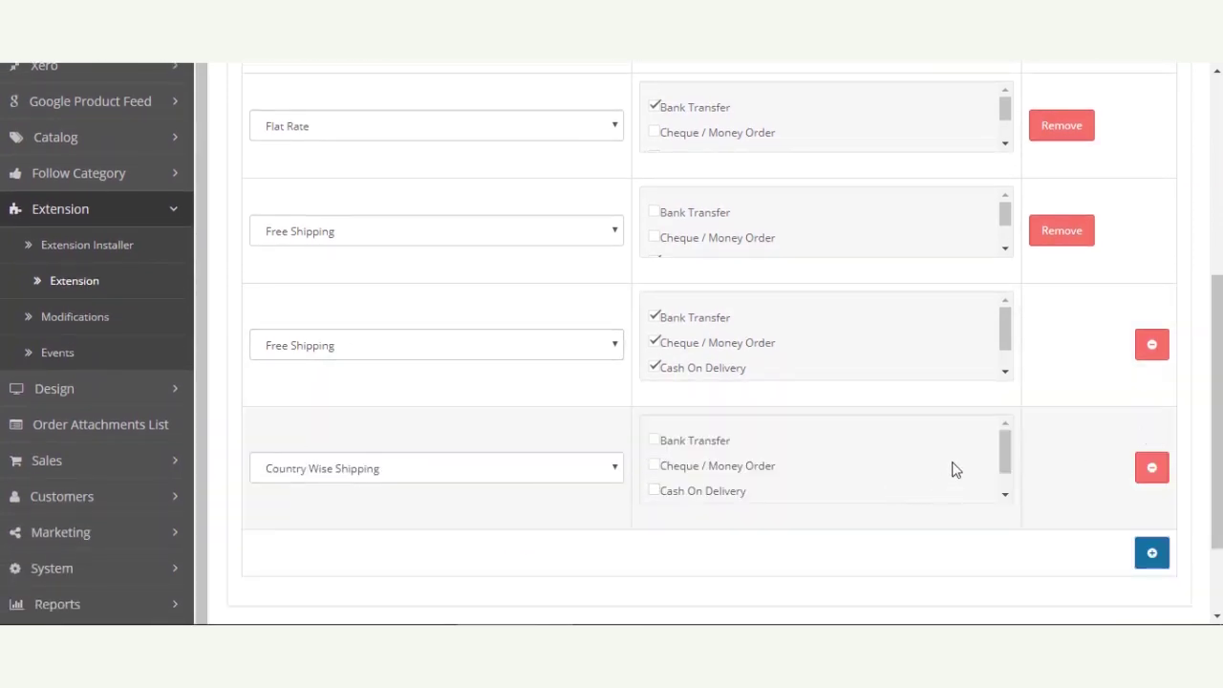
pyautogui.click(297, 469)
pyautogui.click(341, 507)
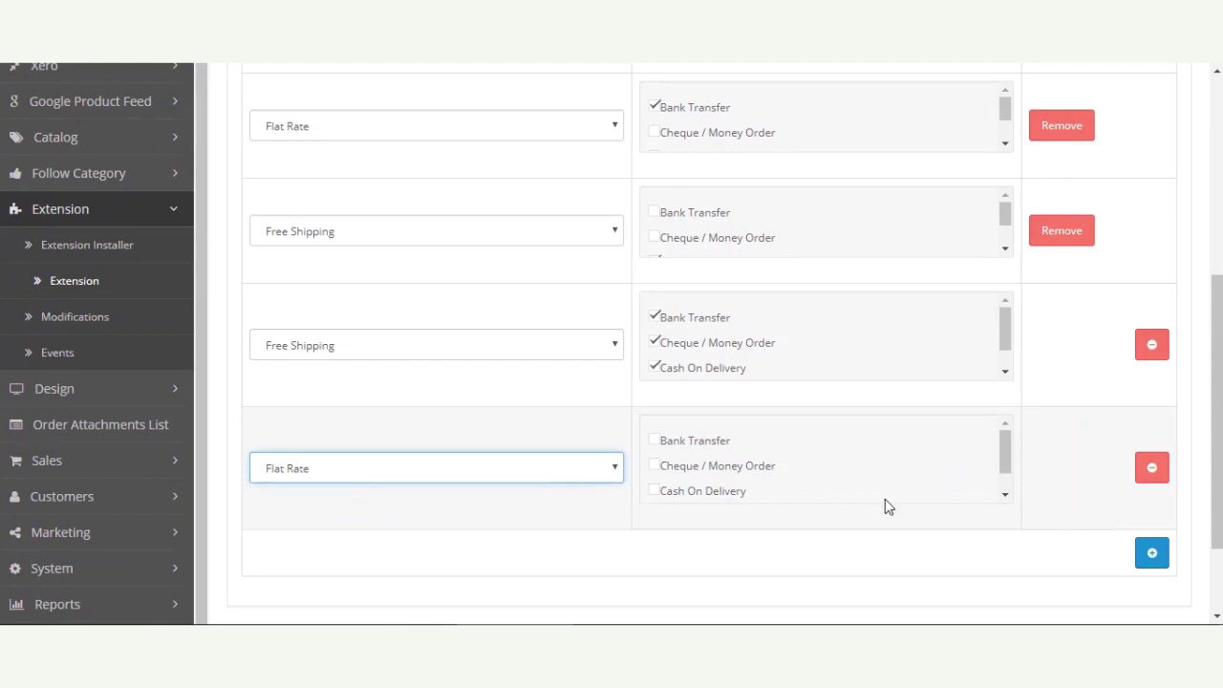
pyautogui.moveTo(1005, 446)
pyautogui.mouseDown()
pyautogui.moveTo(1005, 492)
pyautogui.moveTo(1003, 422)
pyautogui.mouseUp()
pyautogui.click(322, 475)
# Remove the newly added Flat Rate and Free Shipping mapping rows.
pyautogui.click(1153, 469)
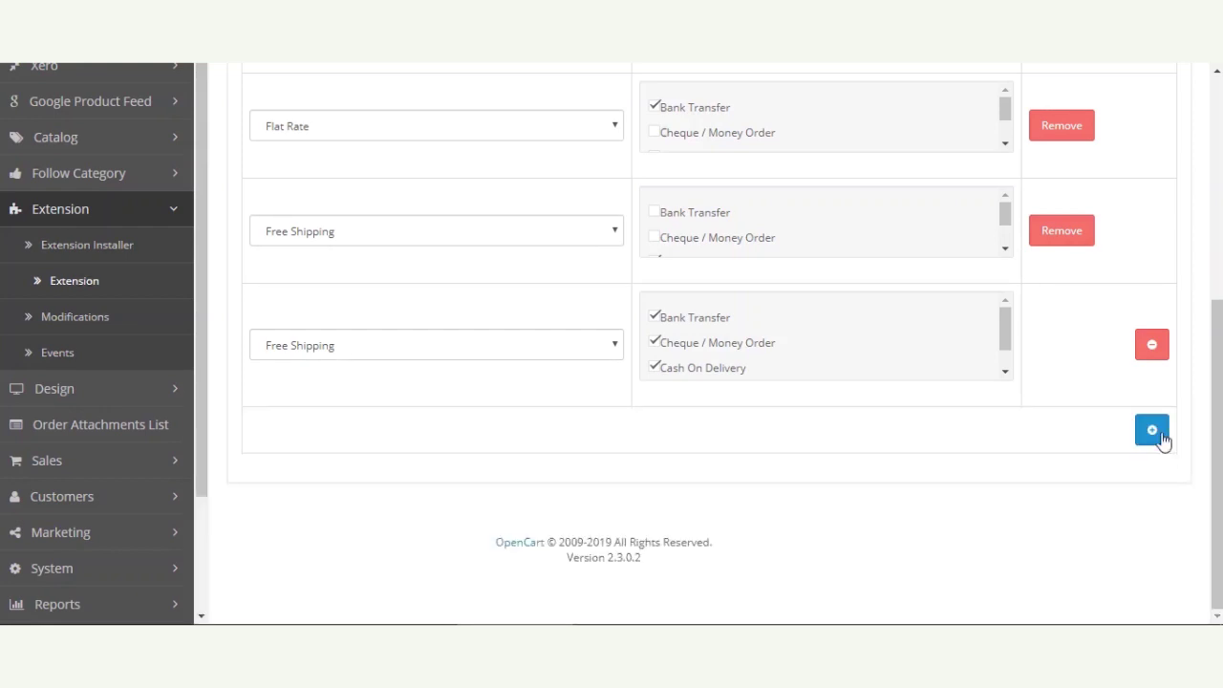
pyautogui.click(1153, 345)
pyautogui.scroll(1, 1184, 449)
pyautogui.scroll(2, 708, 349)
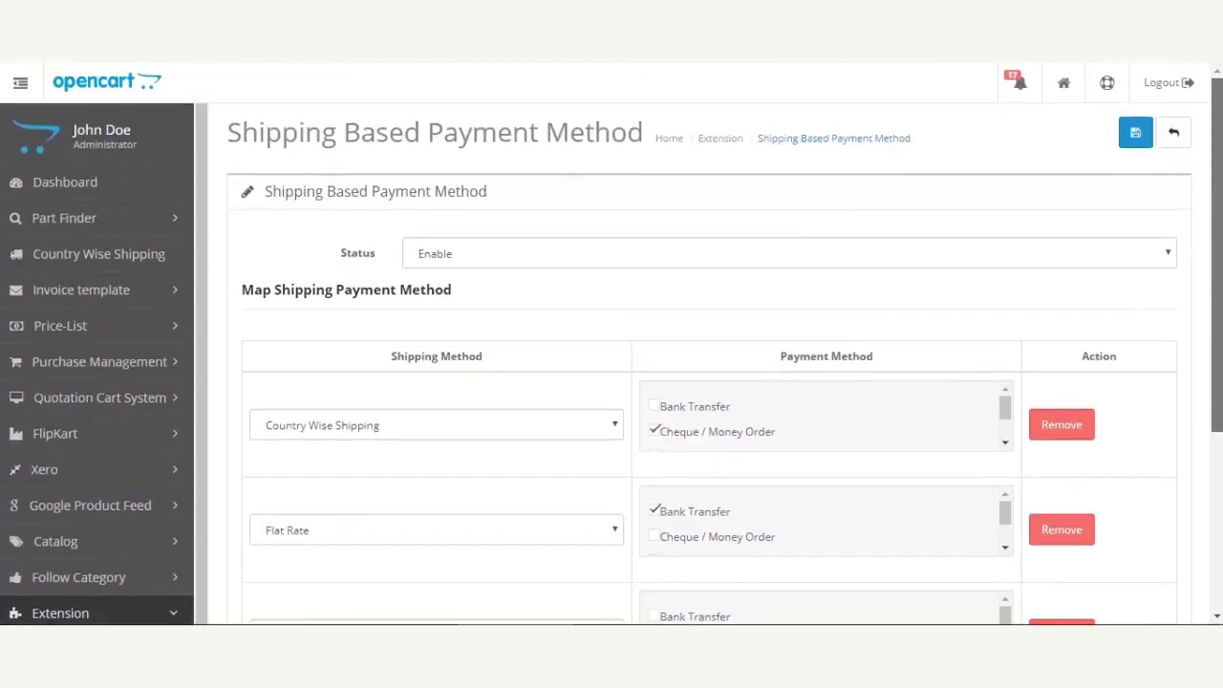
# Examine the shipping methods that can be chosen for the Country Wise Shipping mapping row.
pyautogui.scroll(-2, 708, 349)
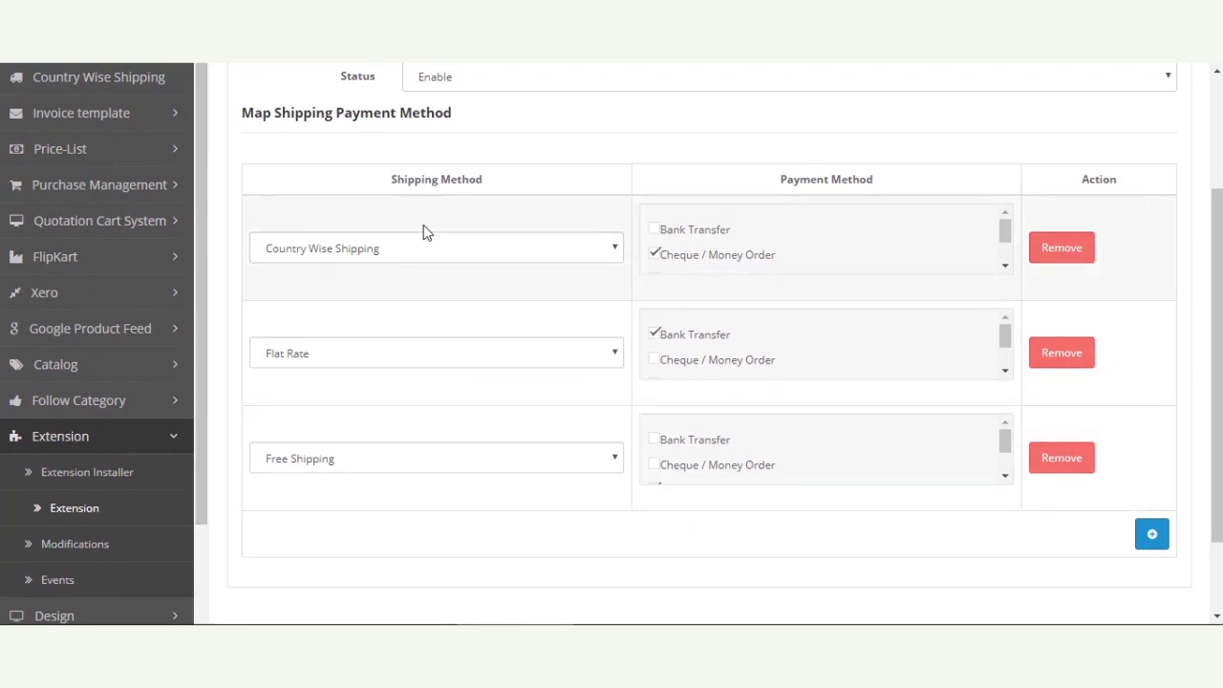
pyautogui.click(557, 246)
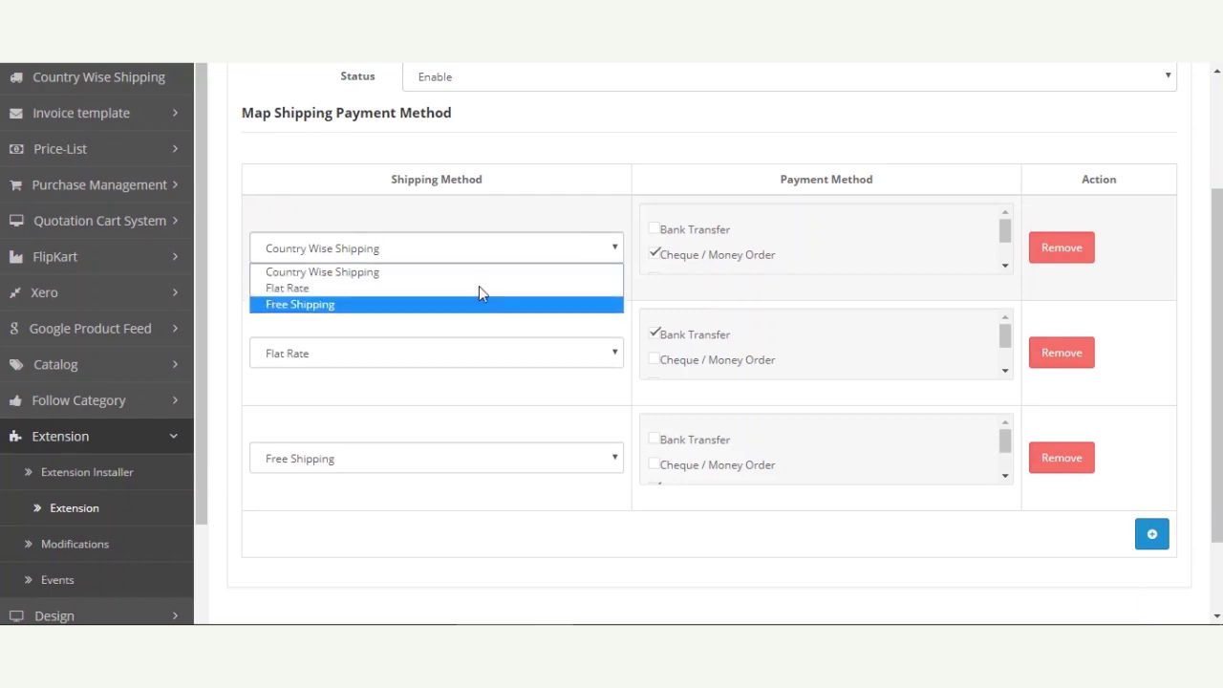
pyautogui.moveTo(1005, 232)
pyautogui.mouseDown()
pyautogui.moveTo(1010, 274)
pyautogui.moveTo(1000, 224)
pyautogui.mouseUp()
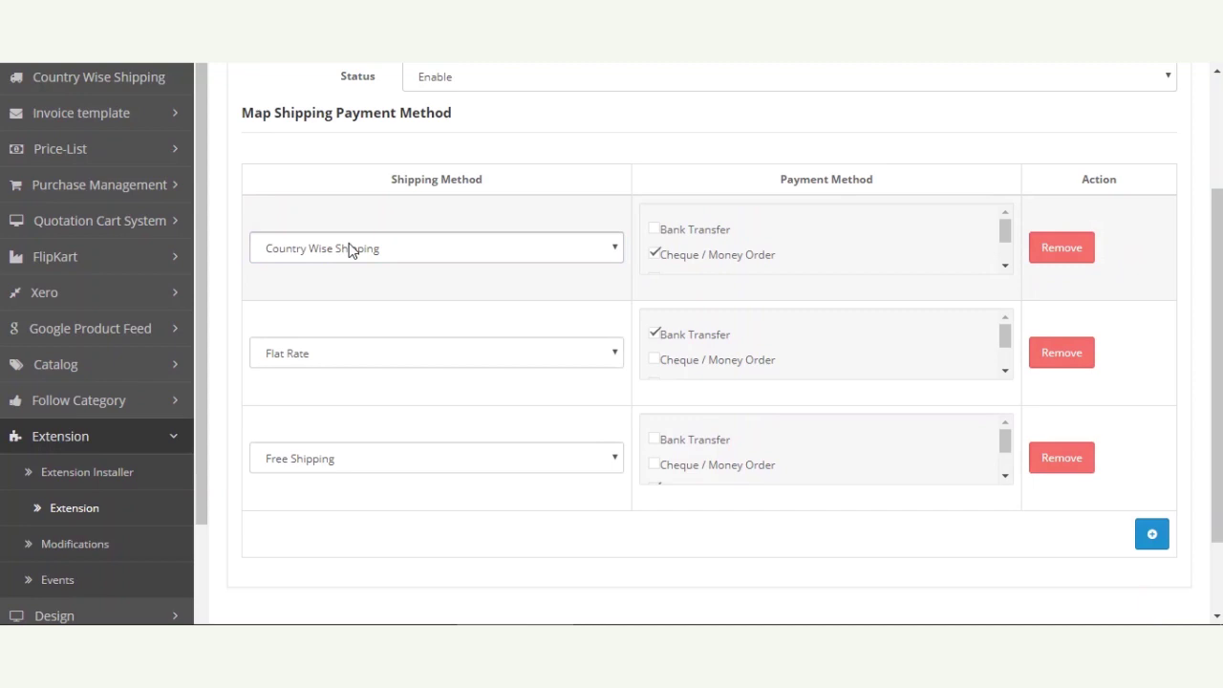
pyautogui.click(410, 249)
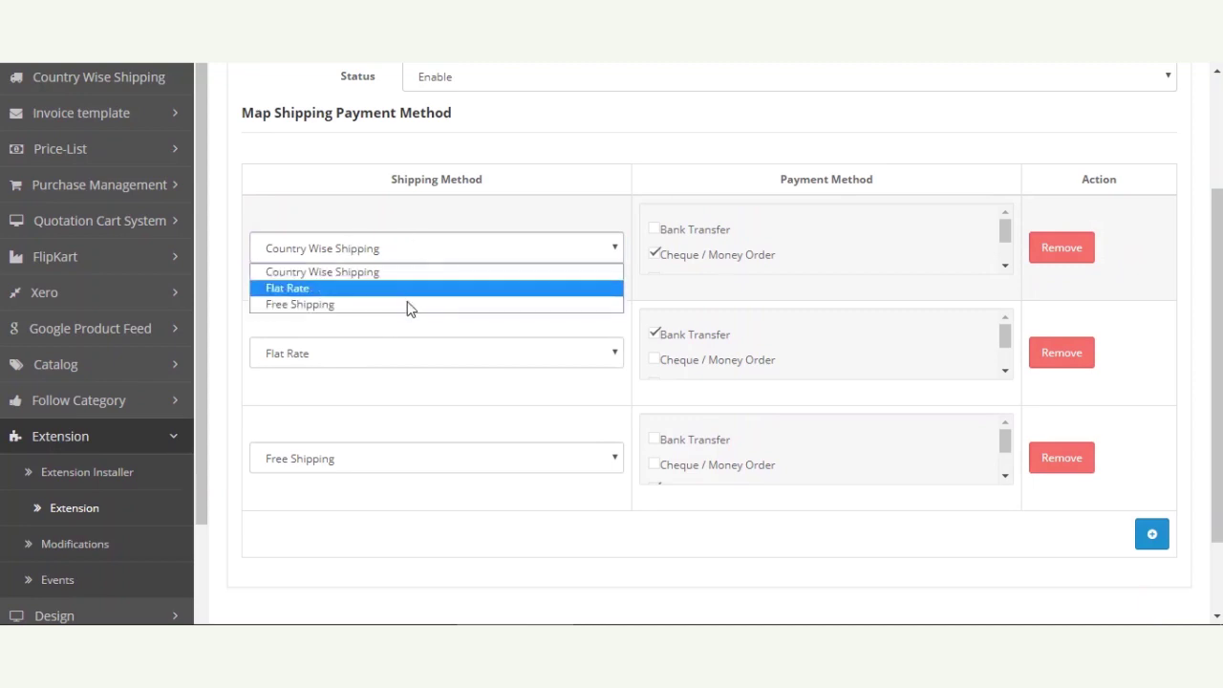
pyautogui.click(497, 245)
pyautogui.click(565, 161)
pyautogui.click(415, 254)
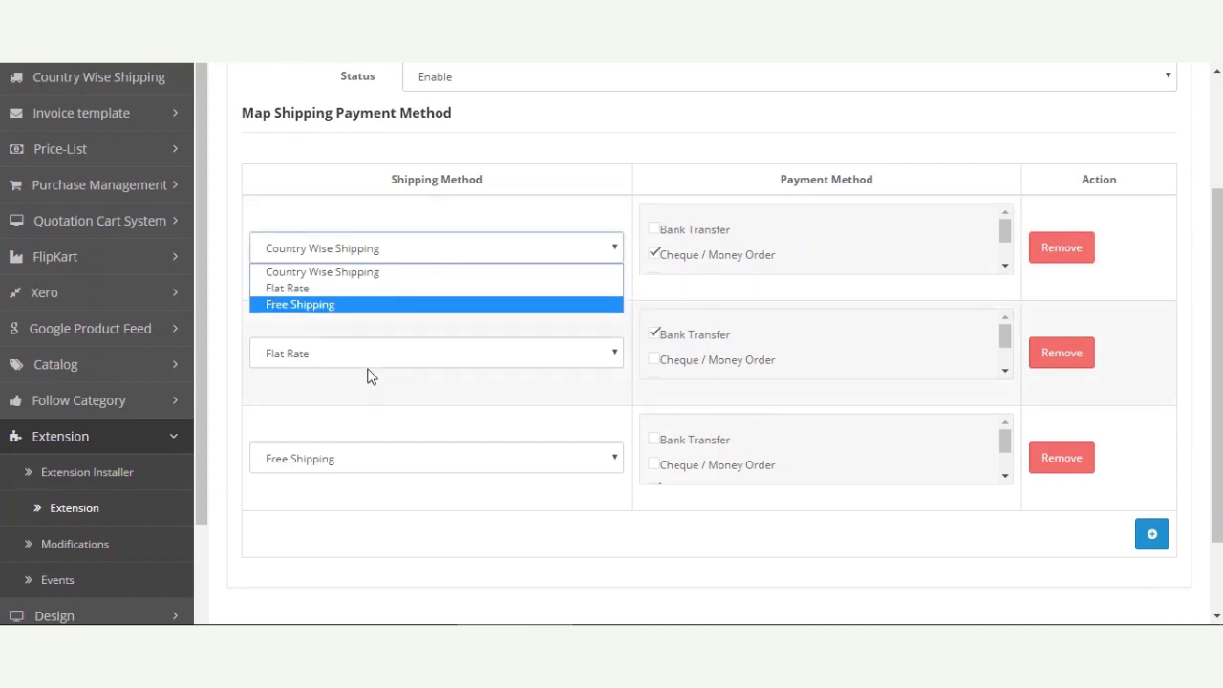
pyautogui.click(387, 436)
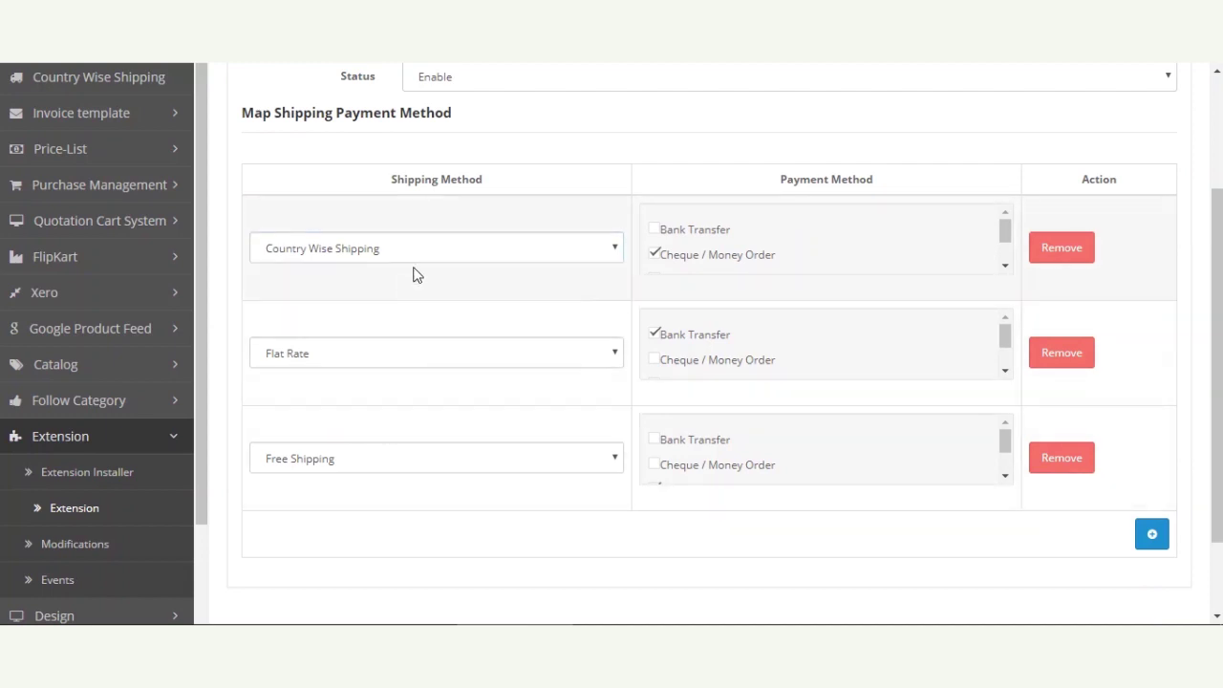
# Enable Cash On Delivery as a payment method for the Country Wise Shipping row.
pyautogui.moveTo(1008, 236)
pyautogui.mouseDown()
pyautogui.moveTo(1012, 249)
pyautogui.moveTo(1007, 237)
pyautogui.mouseUp()
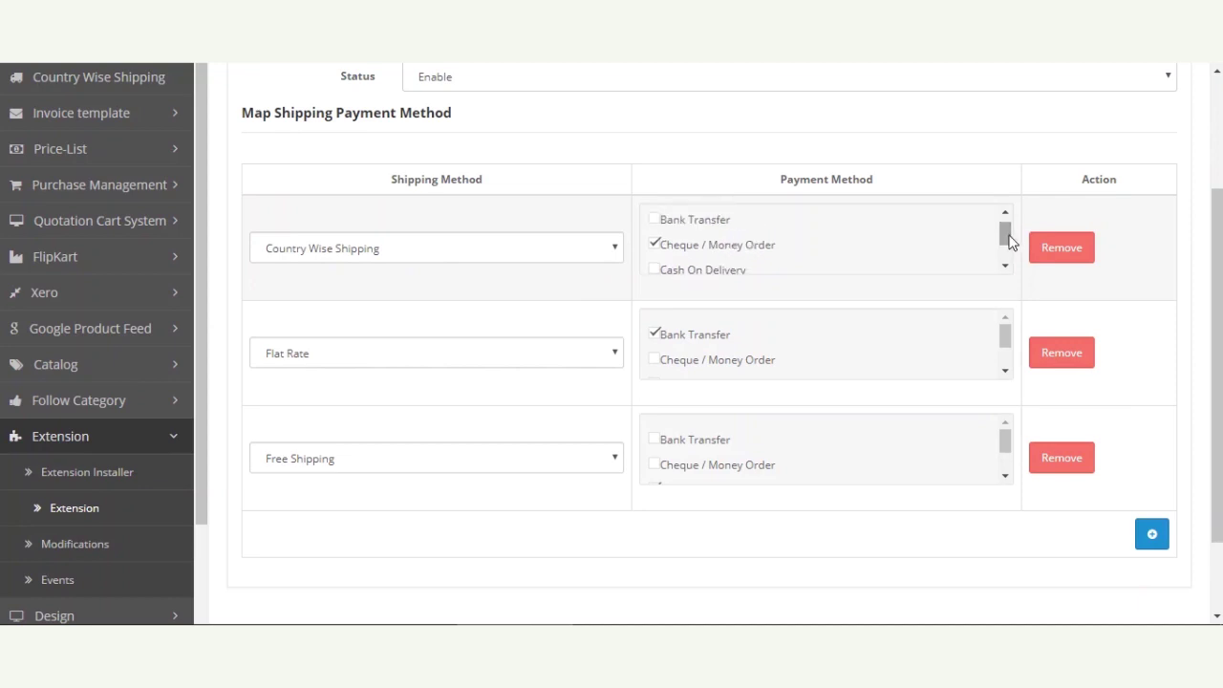
pyautogui.click(654, 272)
pyautogui.moveTo(1003, 234); pyautogui.dragTo(1005, 250)
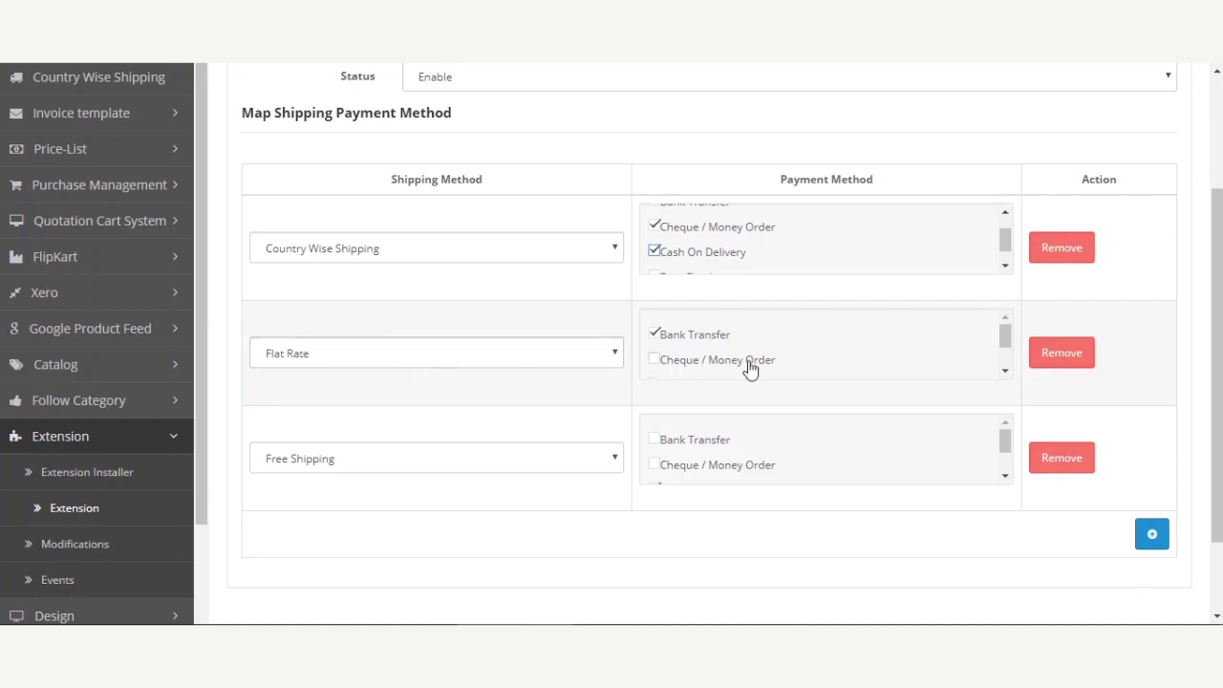
# Check the payment methods of the Flat Rate and Free Shipping rows and save the module settings.
pyautogui.moveTo(1004, 332)
pyautogui.mouseDown()
pyautogui.moveTo(1005, 357)
pyautogui.moveTo(1004, 329)
pyautogui.mouseUp()
pyautogui.click(667, 344)
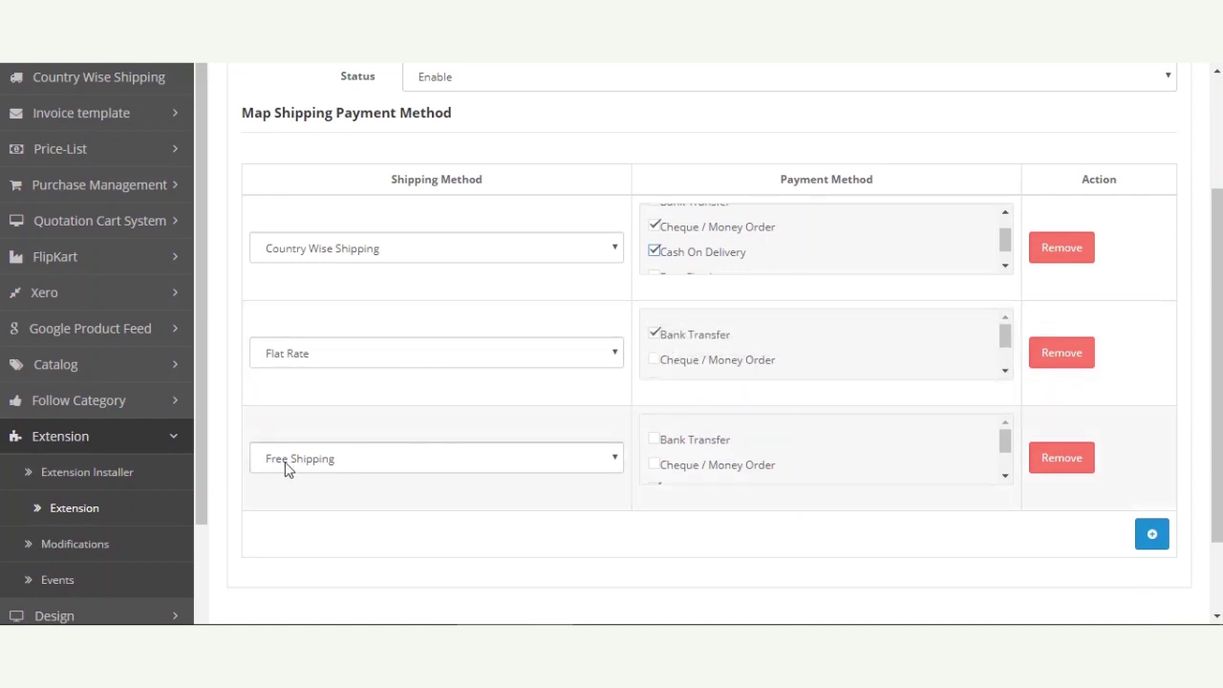
pyautogui.moveTo(1000, 444); pyautogui.dragTo(1000, 478)
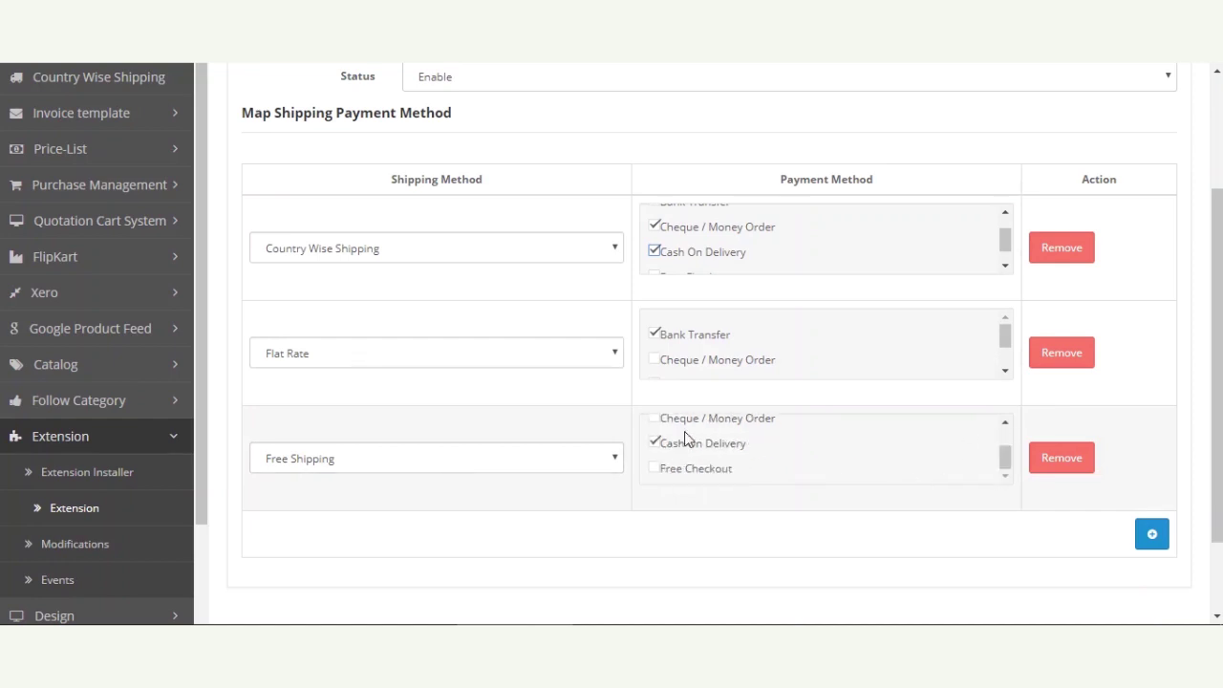
pyautogui.scroll(2, 863, 534)
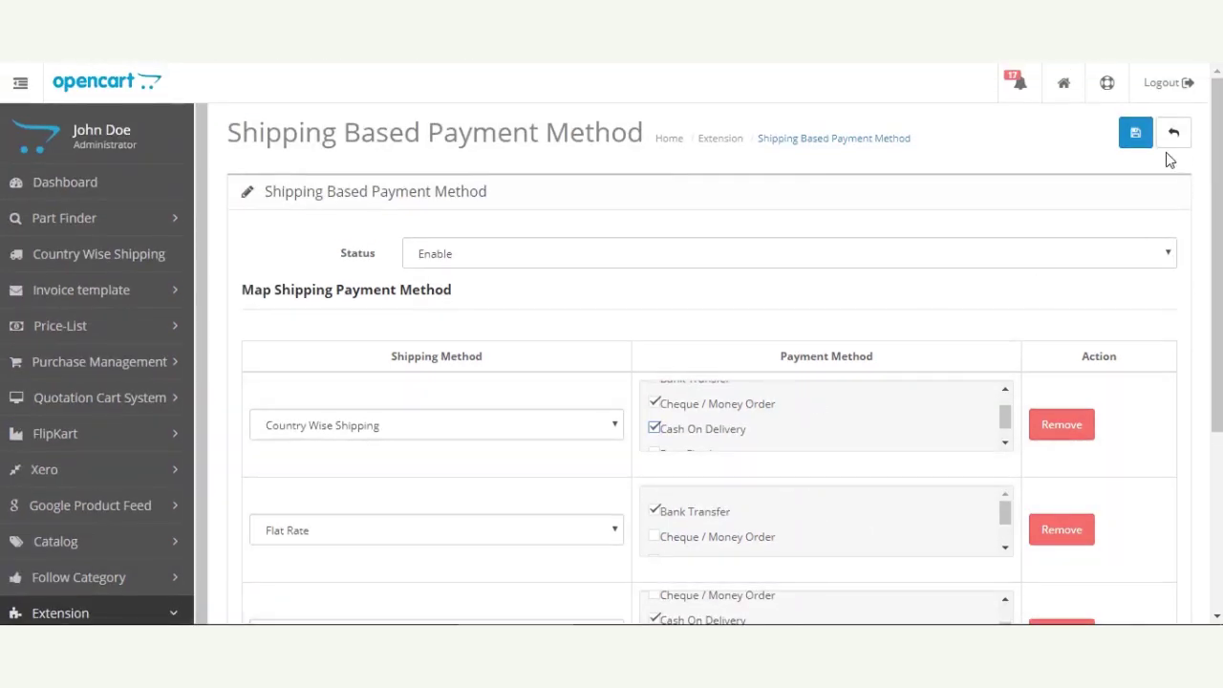
pyautogui.click(1136, 134)
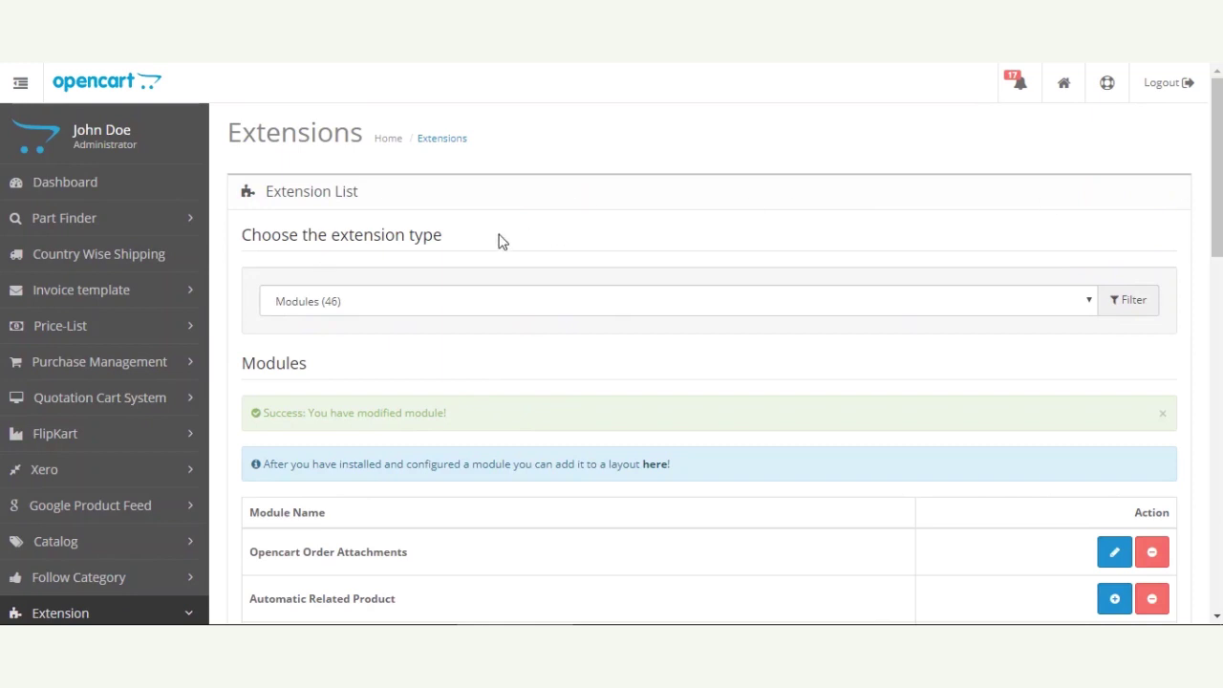
pyautogui.moveTo(432, 248); pyautogui.dragTo(229, 245)
pyautogui.click(459, 232)
pyautogui.moveTo(450, 241); pyautogui.dragTo(235, 251)
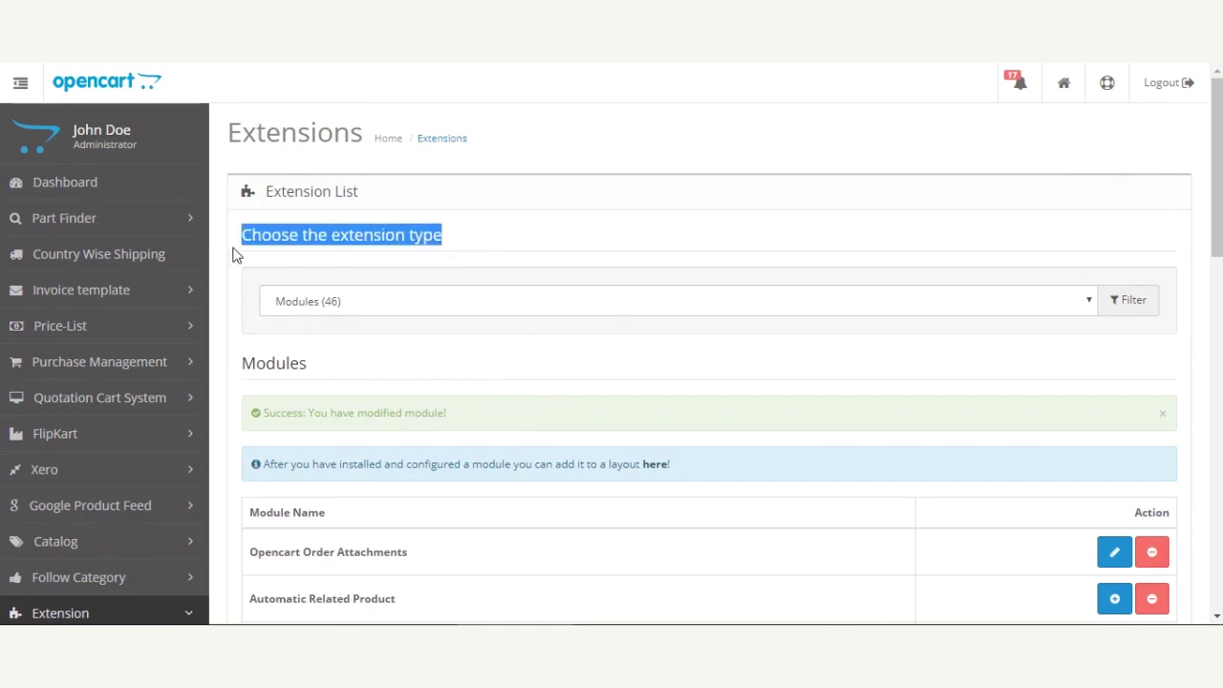
pyautogui.click(567, 237)
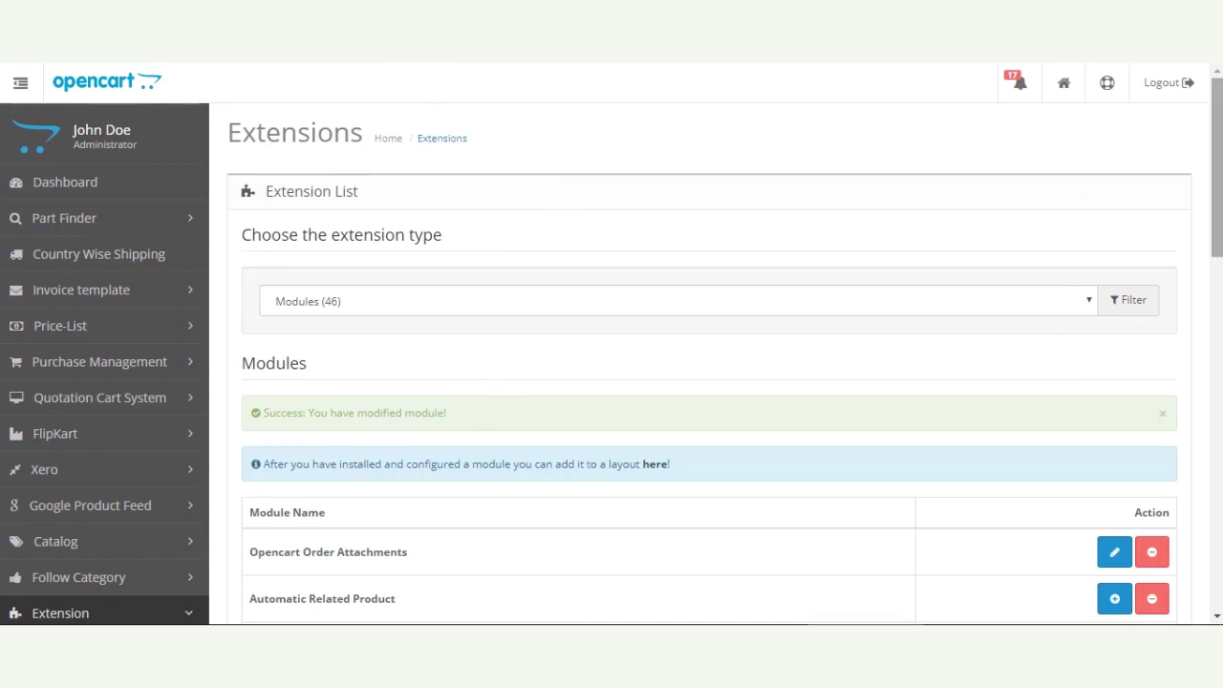
pyautogui.scroll(-5, 592, 469)
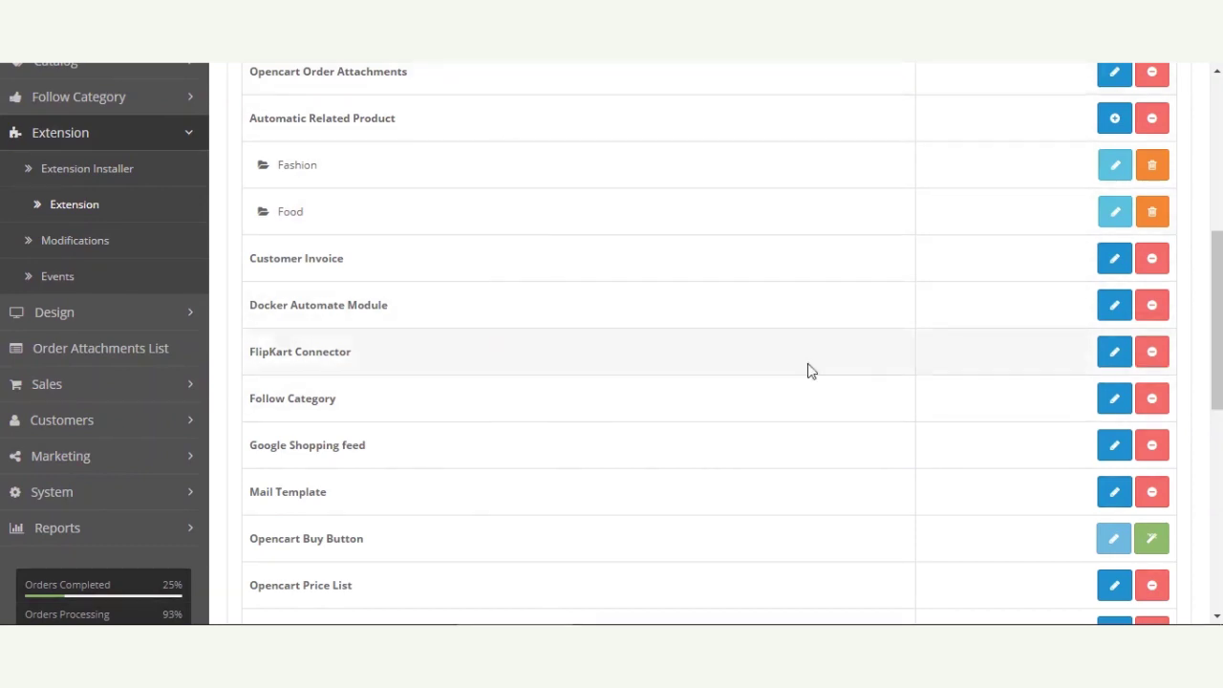
pyautogui.scroll(1, 606, 246)
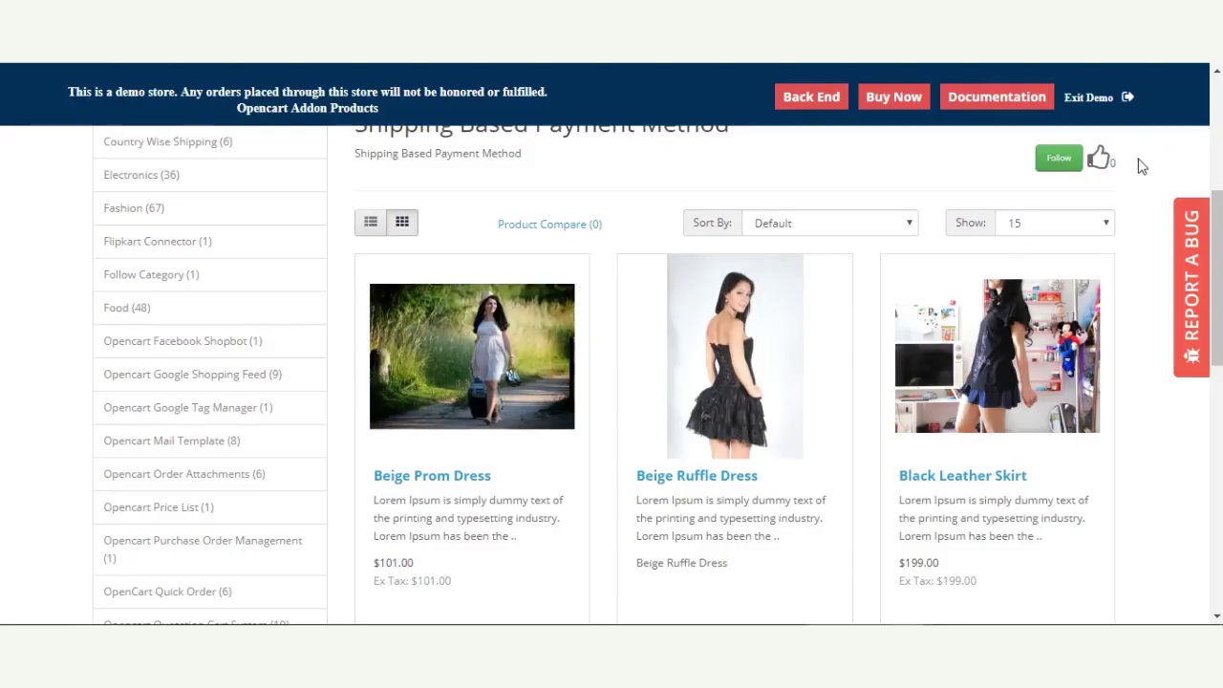
# Add the Beige Prom Dress from the storefront's Shipping Based Payment Method category to the shopping cart.
pyautogui.scroll(-8, 1202, 405)
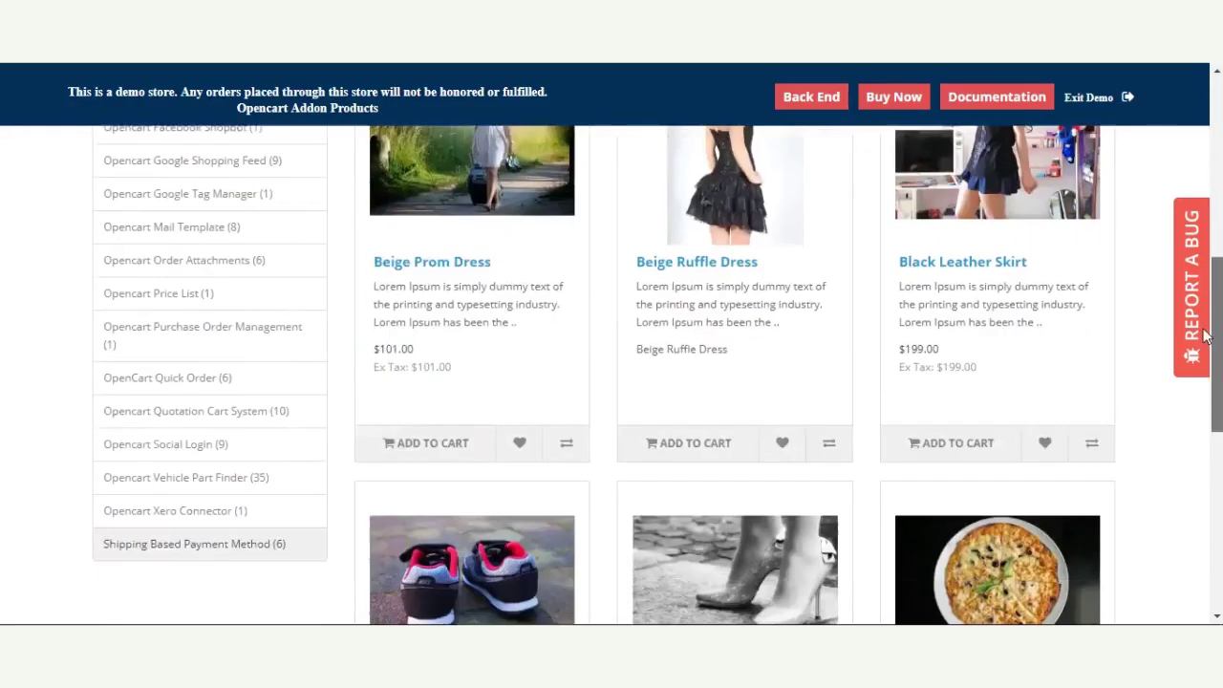
pyautogui.scroll(8, 1202, 405)
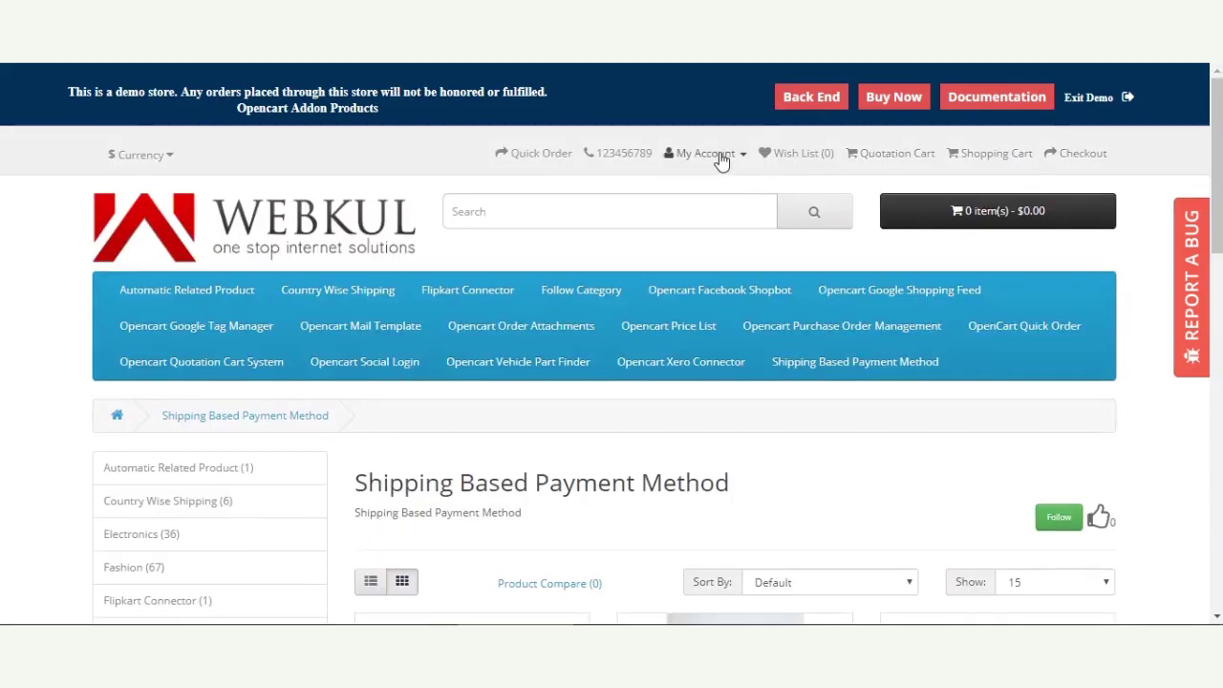
pyautogui.click(707, 153)
pyautogui.click(380, 158)
pyautogui.scroll(-5, 688, 507)
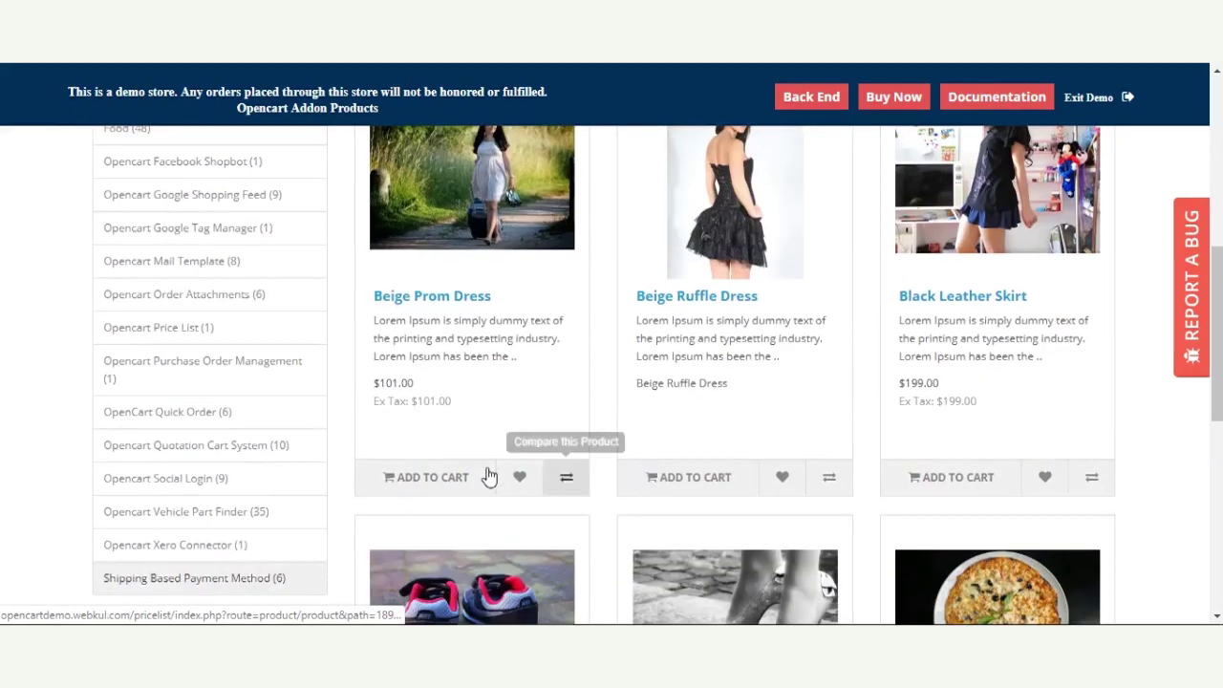
pyautogui.click(425, 477)
pyautogui.scroll(-3, 427, 480)
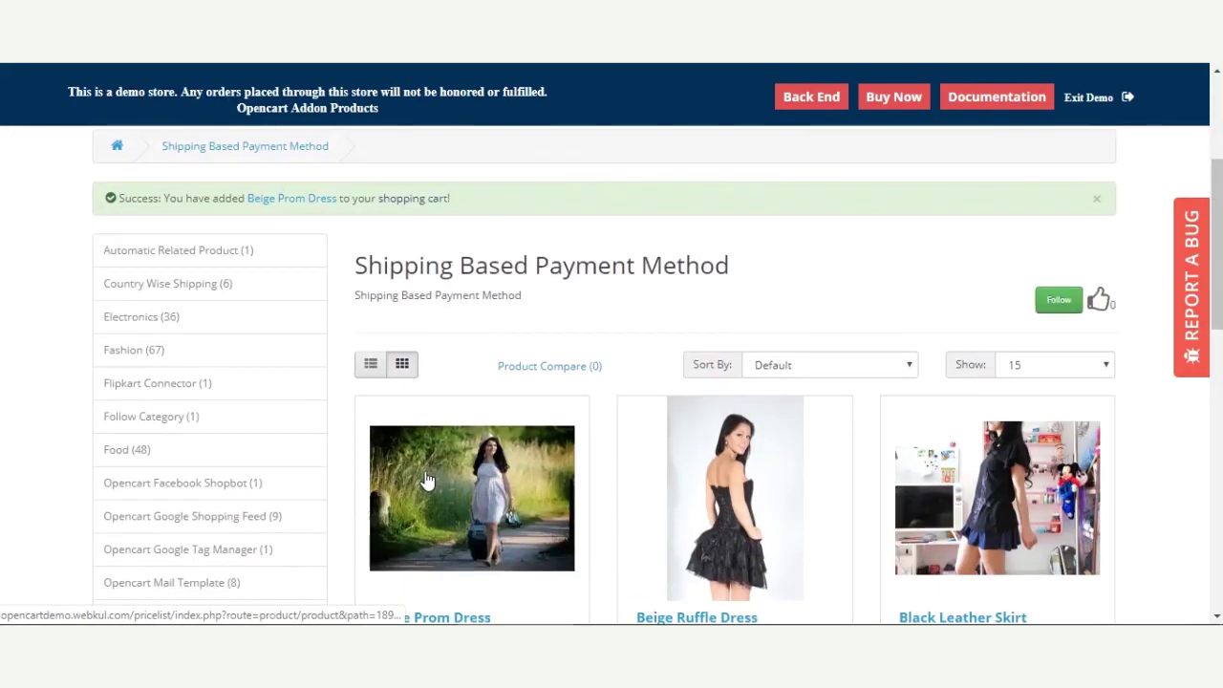
pyautogui.scroll(-3, 427, 481)
pyautogui.click(421, 449)
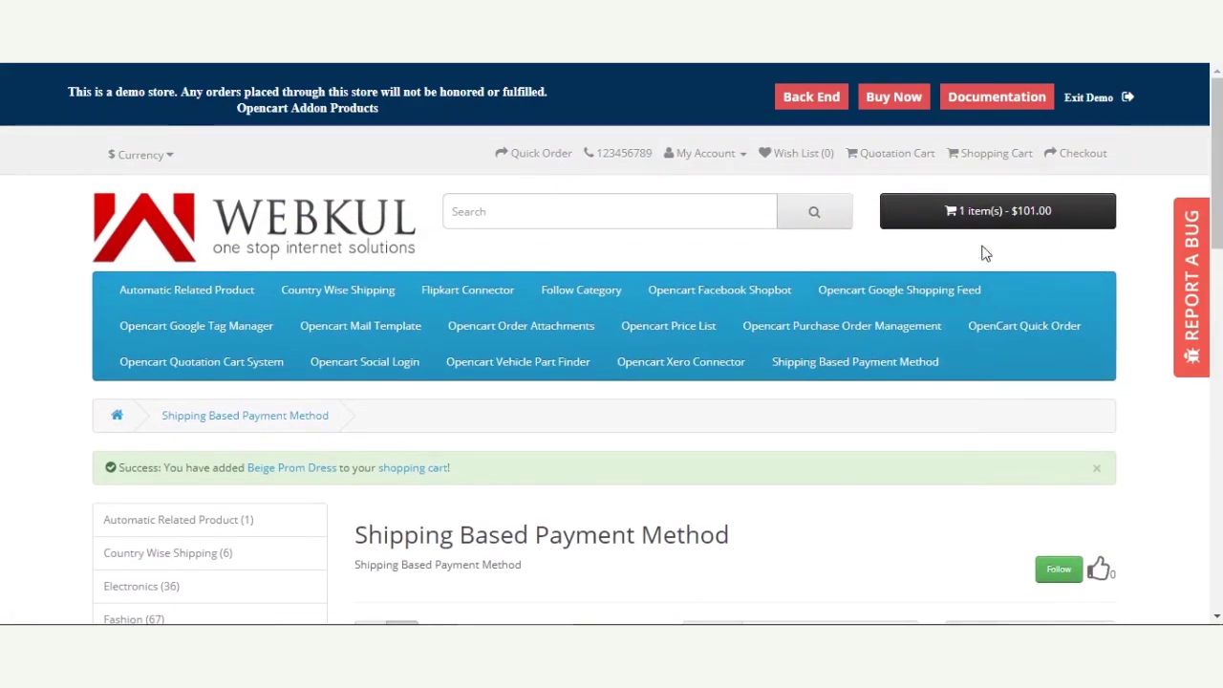
# Proceed from the cart summary to the checkout and bring up its Billing Details step.
pyautogui.click(1005, 211)
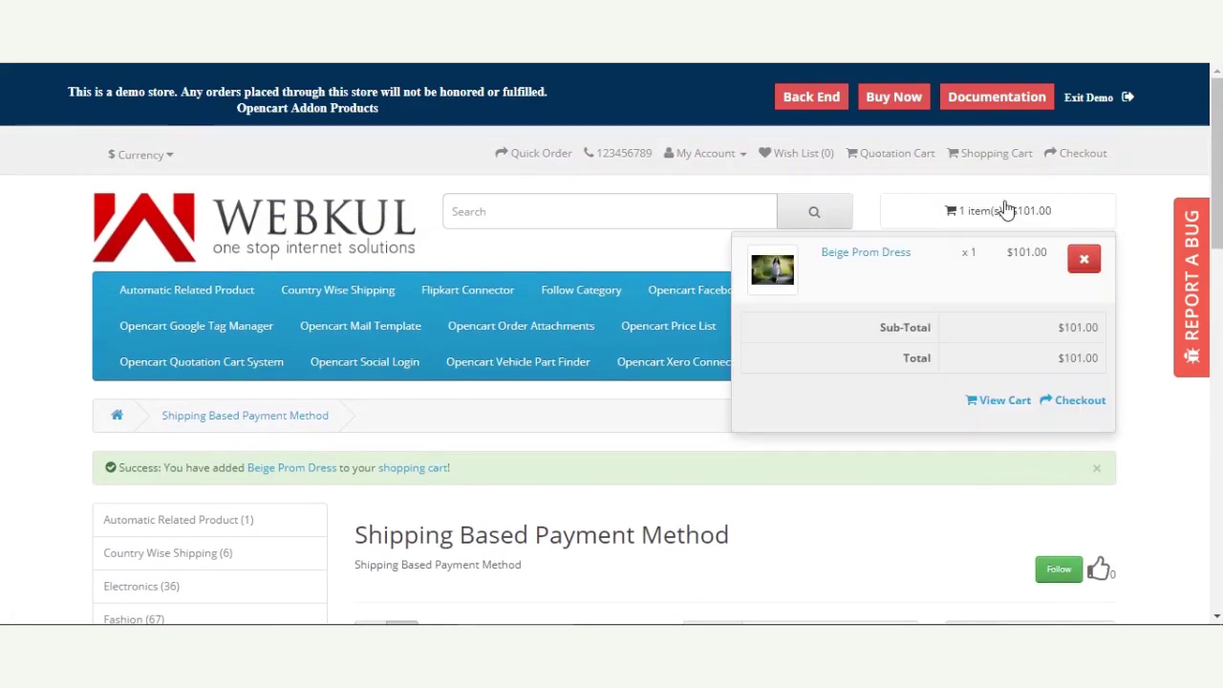
pyautogui.click(1080, 402)
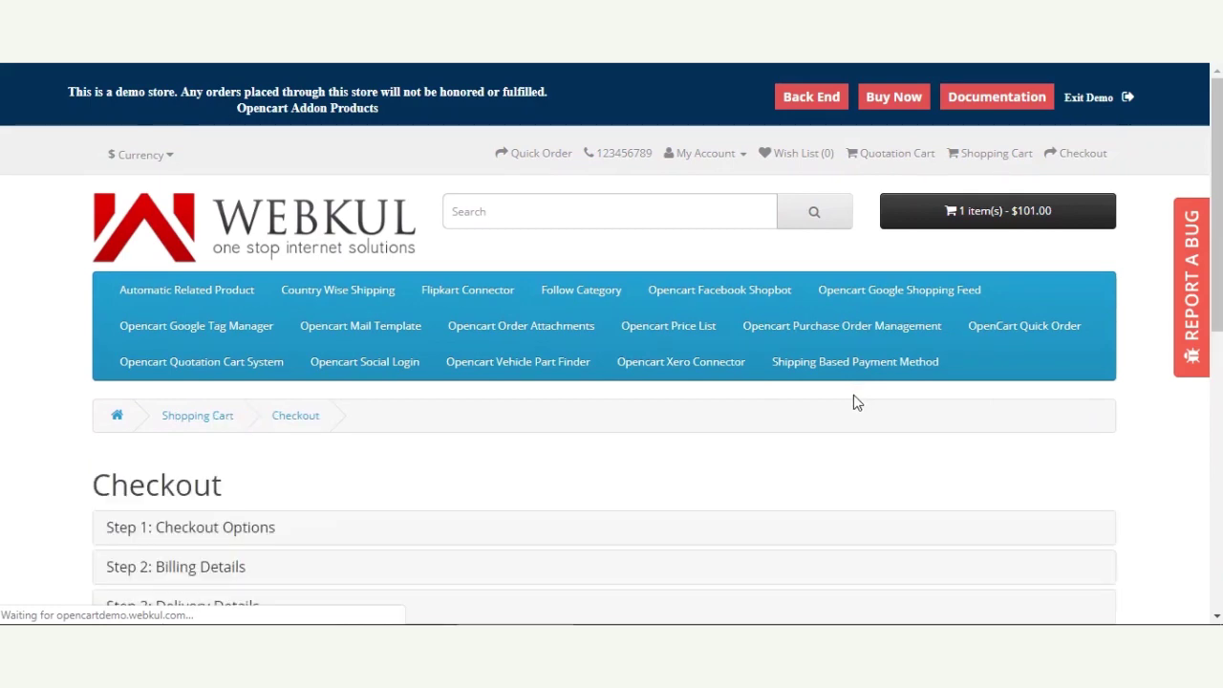
pyautogui.scroll(-3, 390, 480)
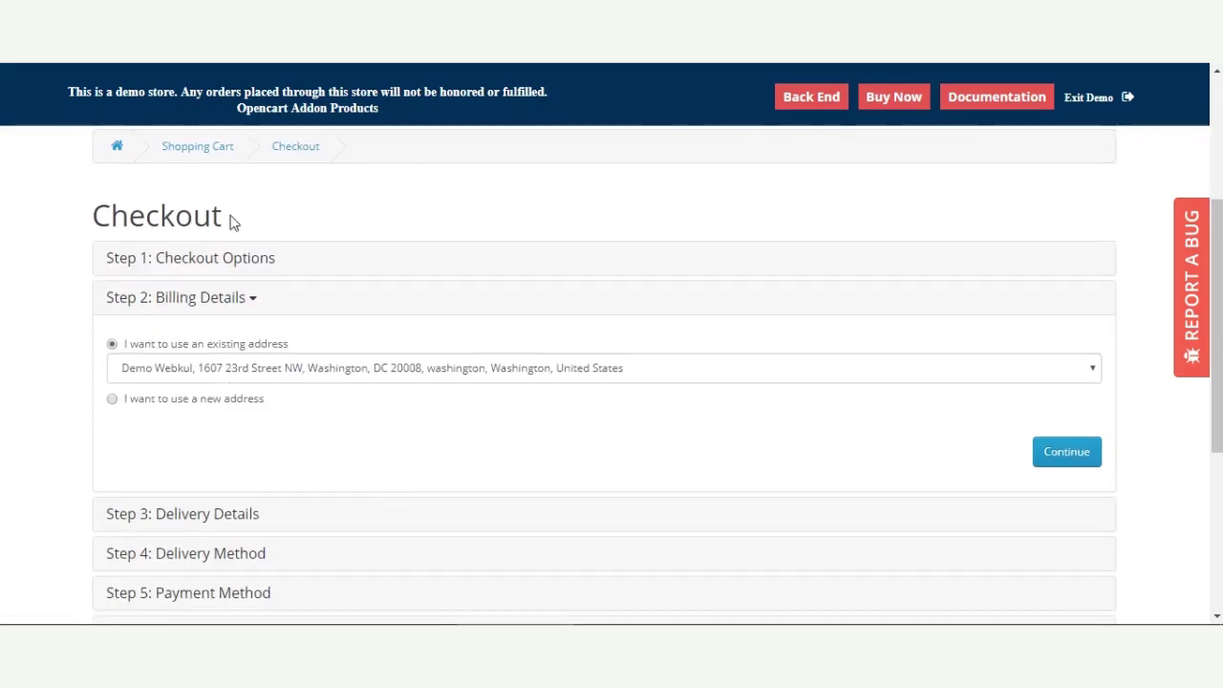
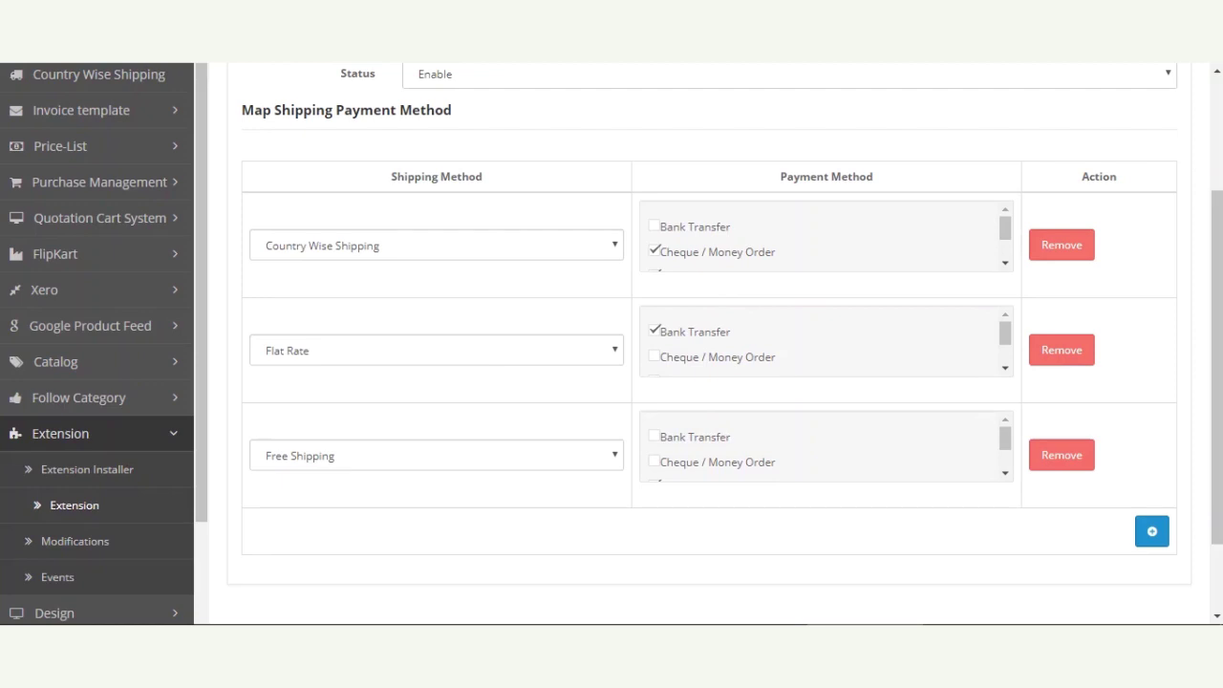
# Return to the storefront checkout, continue with Free Shipping as the delivery method, and examine the available payment methods.
pyautogui.hotkey('ctrl', 'Tab')
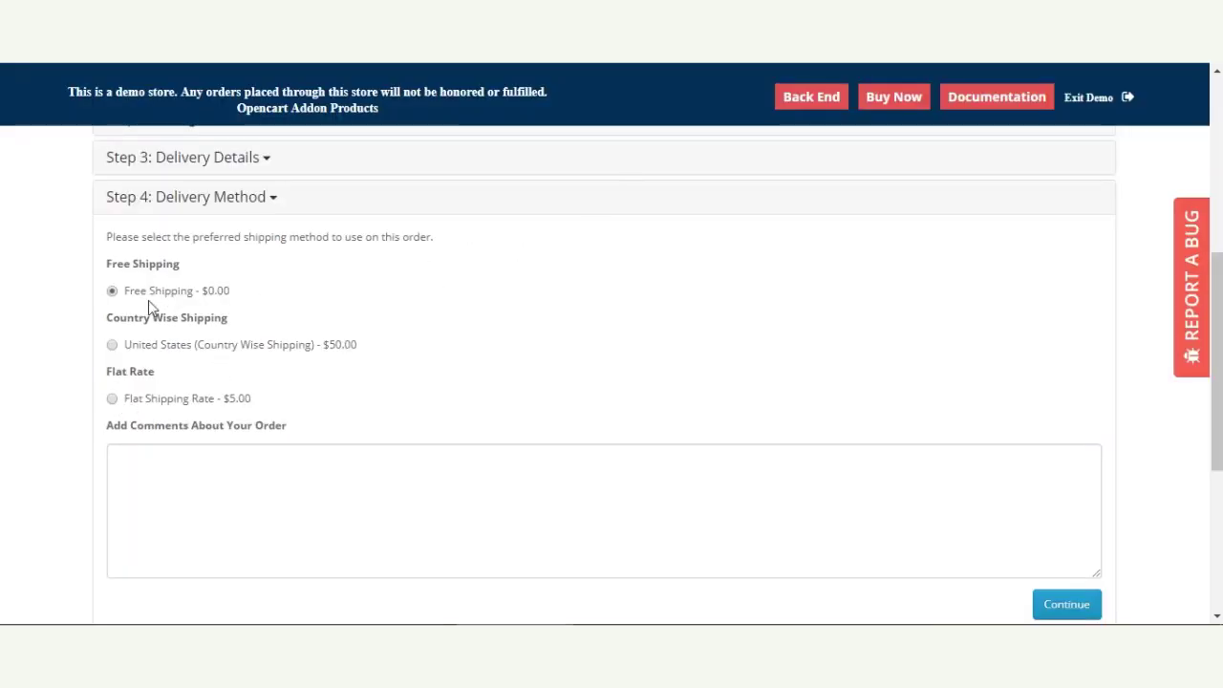
pyautogui.scroll(-2, 219, 368)
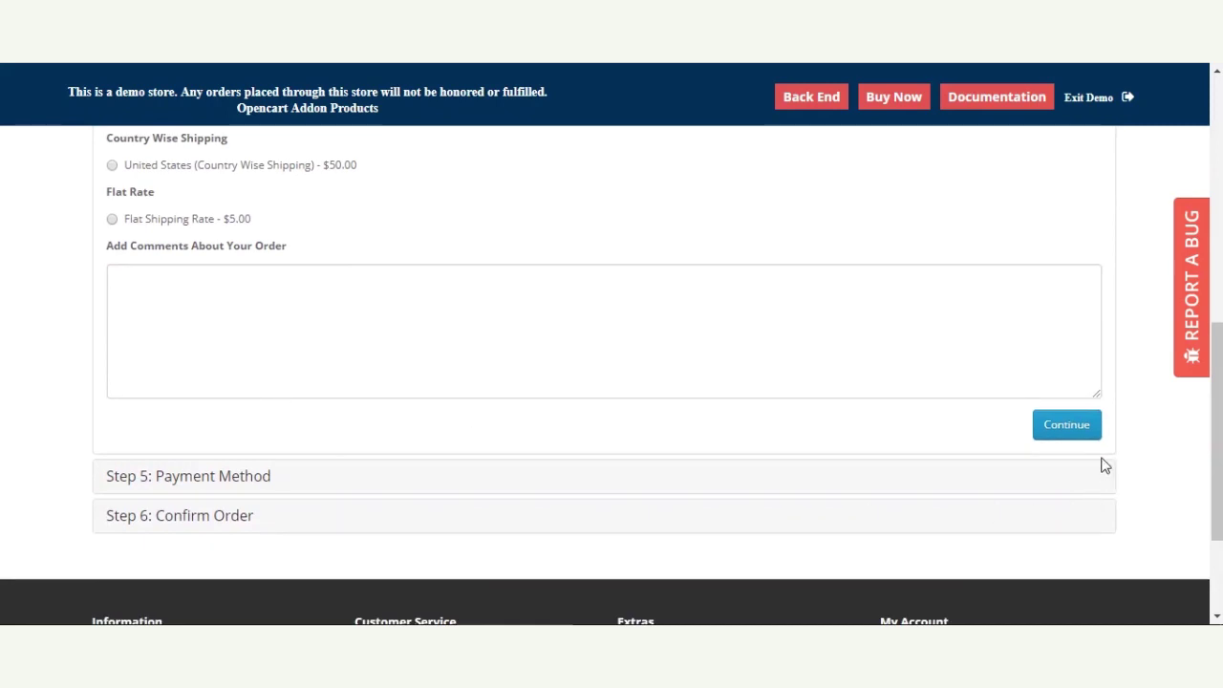
pyautogui.click(1077, 426)
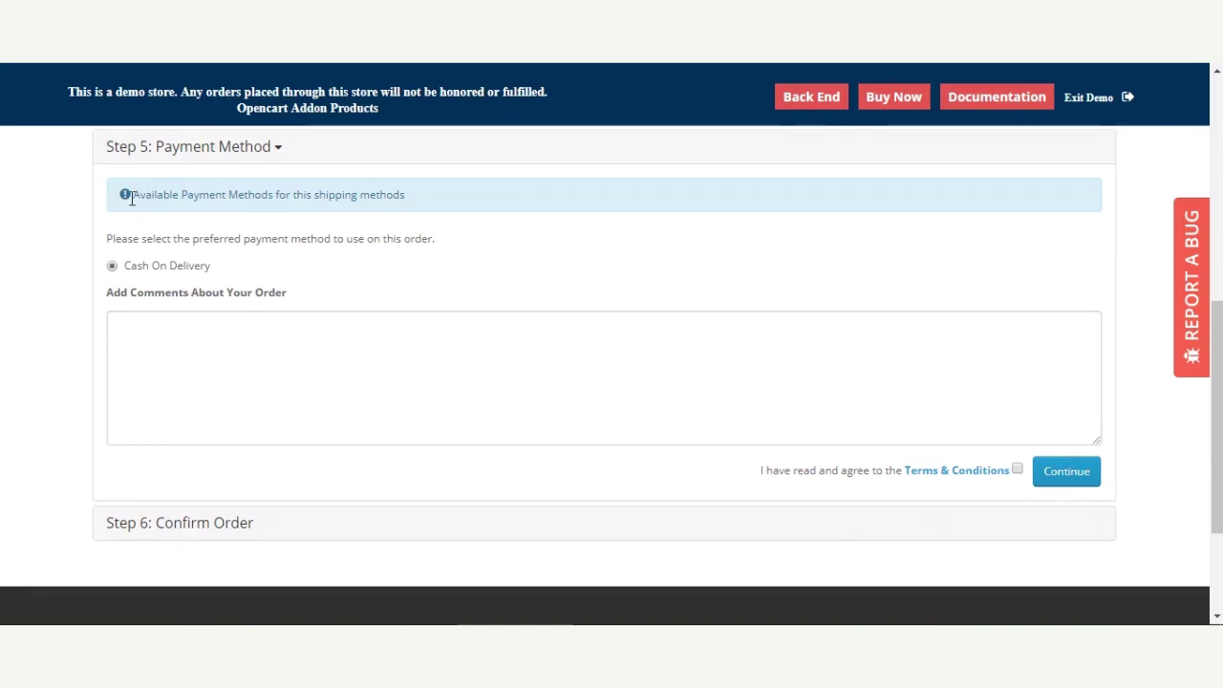
pyautogui.moveTo(128, 198); pyautogui.dragTo(414, 208)
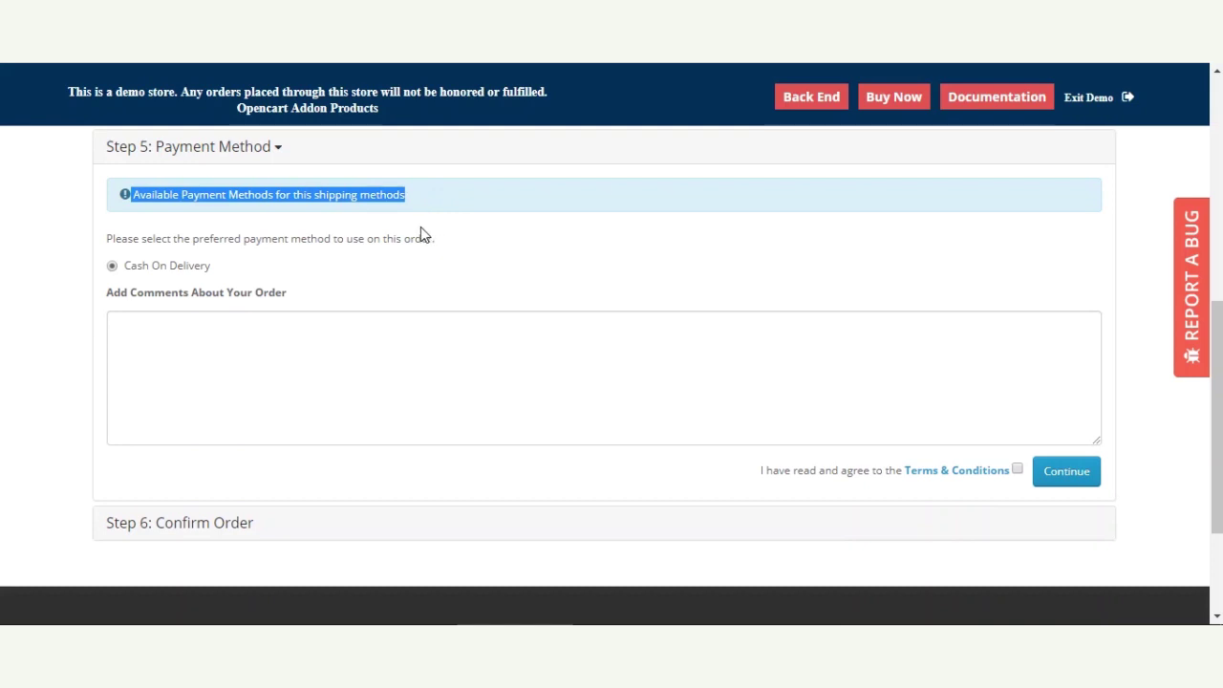
pyautogui.click(246, 261)
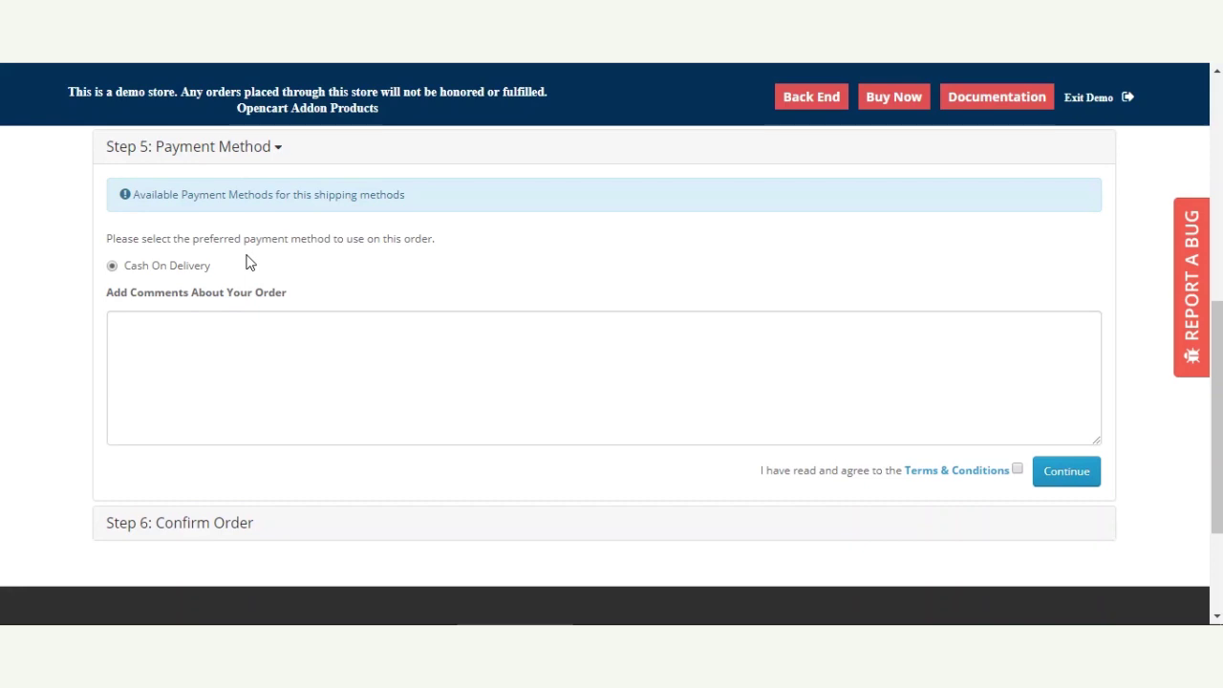
# Reopen the Delivery Method step and check the payment methods mapped to Free Shipping in the admin module.
pyautogui.scroll(1, 246, 238)
pyautogui.click(239, 198)
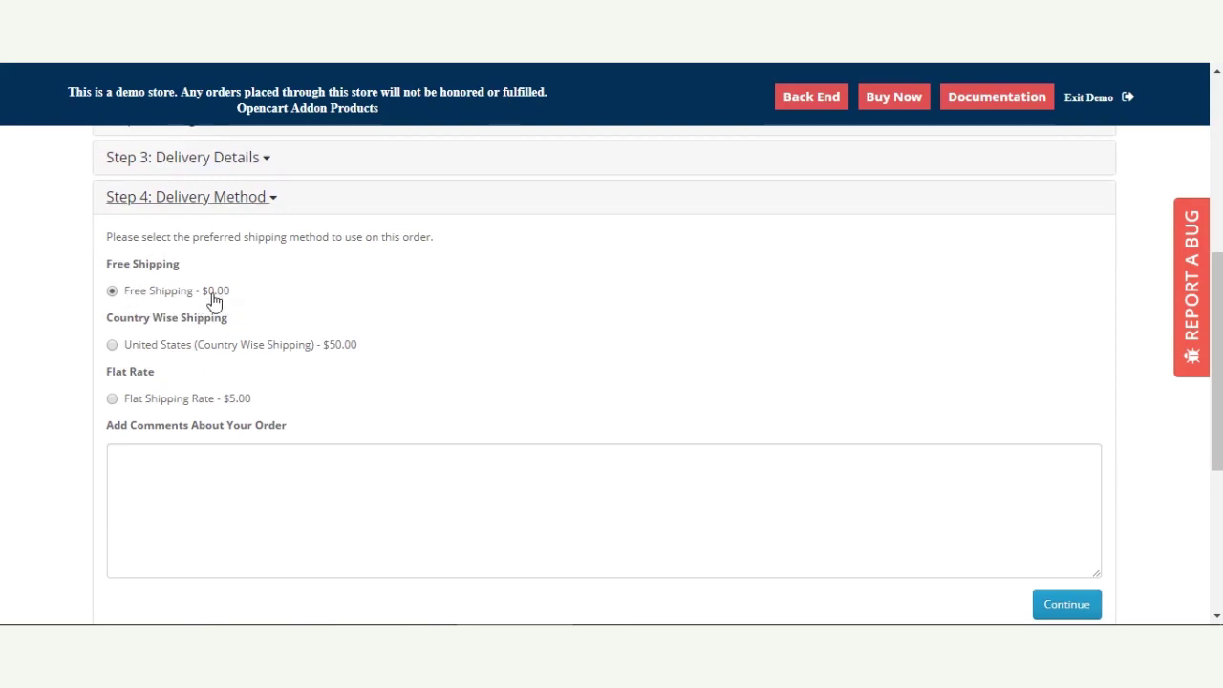
pyautogui.click(821, 95)
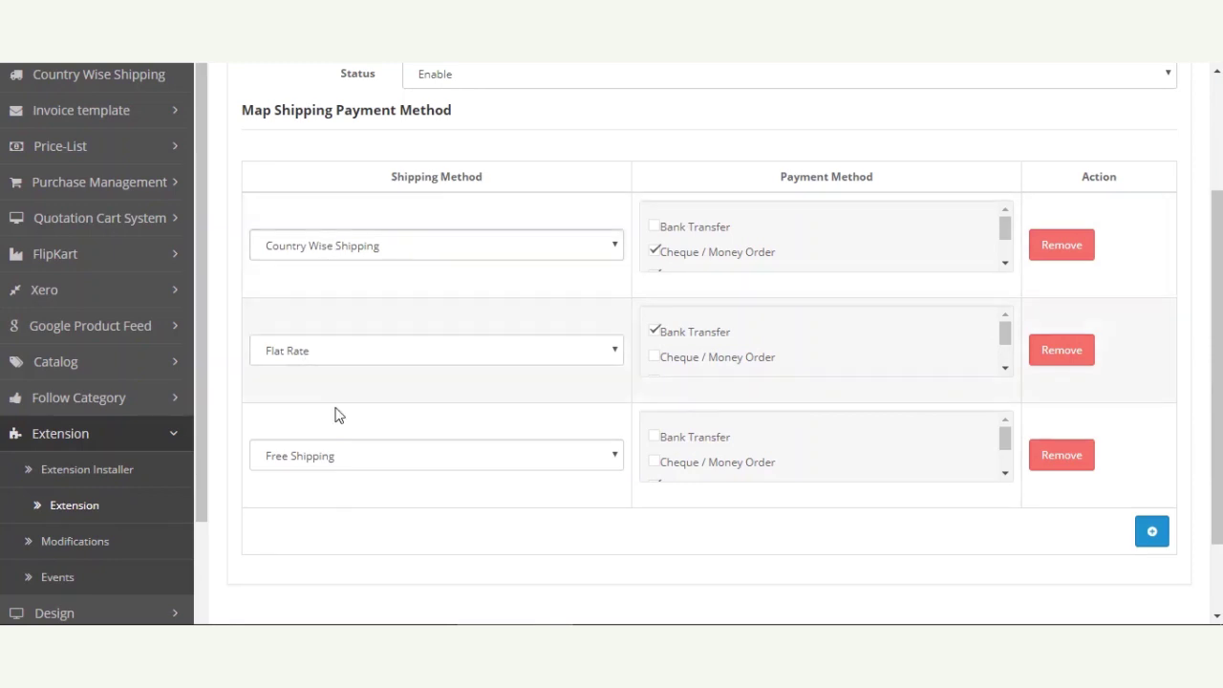
pyautogui.moveTo(1004, 443); pyautogui.dragTo(1007, 461)
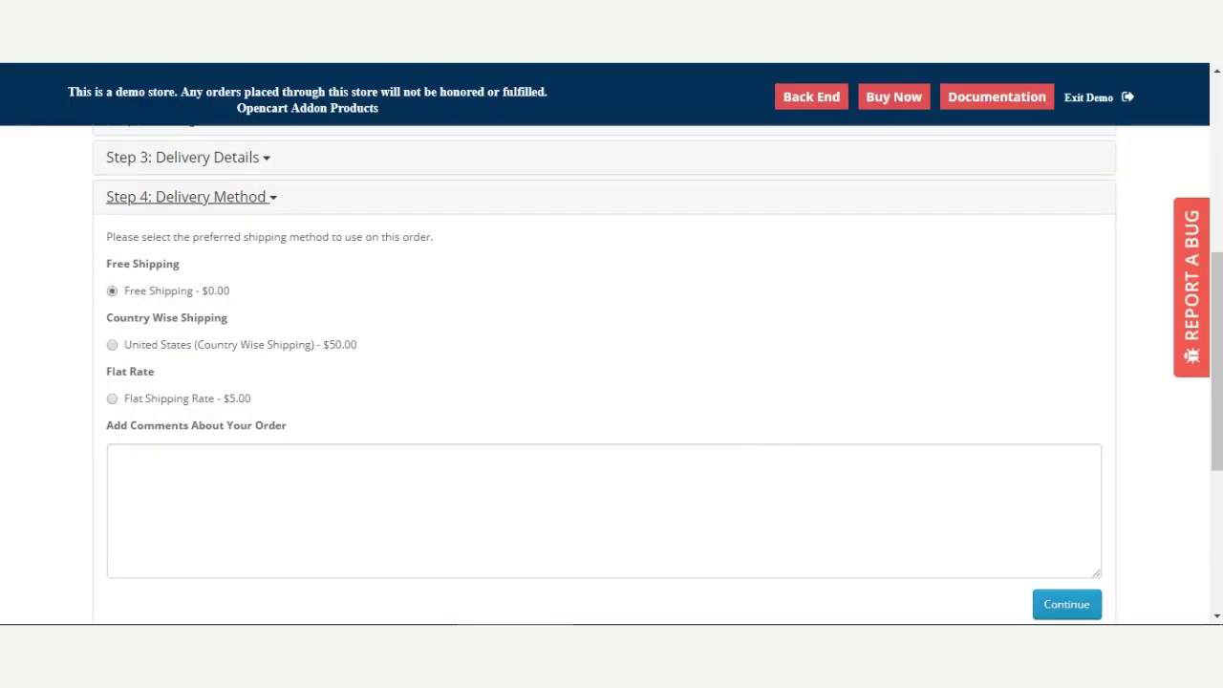
# Continue the storefront checkout with Free Shipping to the Payment Method step.
pyautogui.scroll(-2, 740, 442)
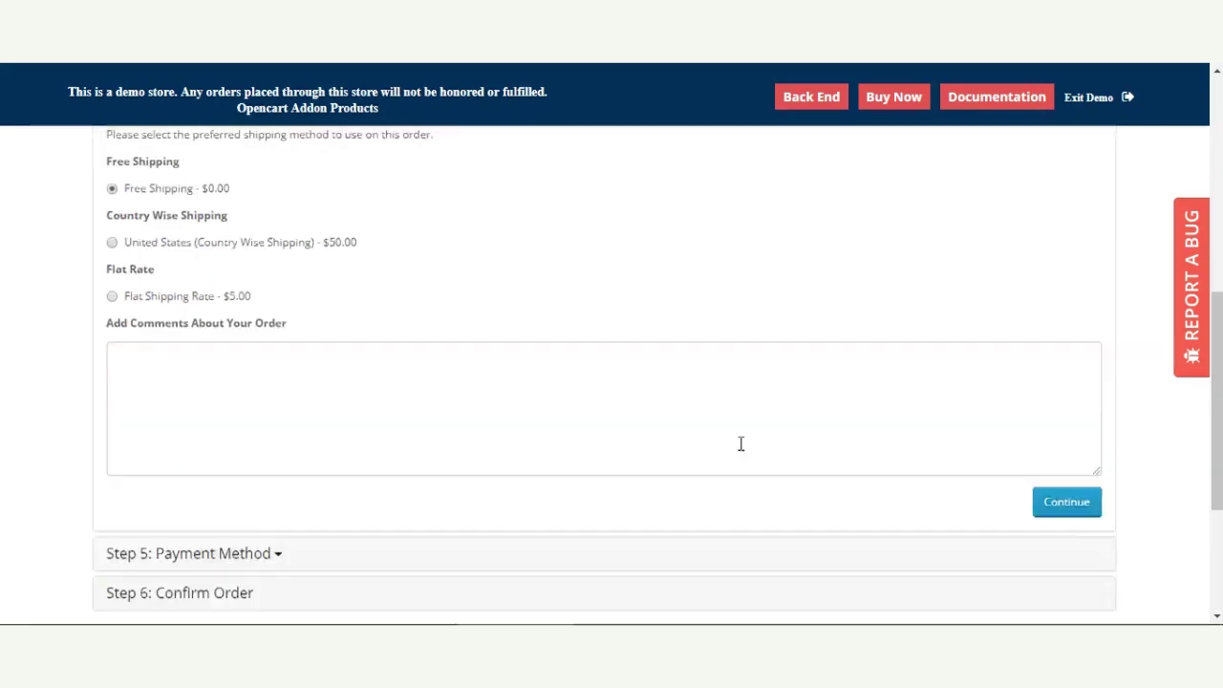
pyautogui.click(1067, 425)
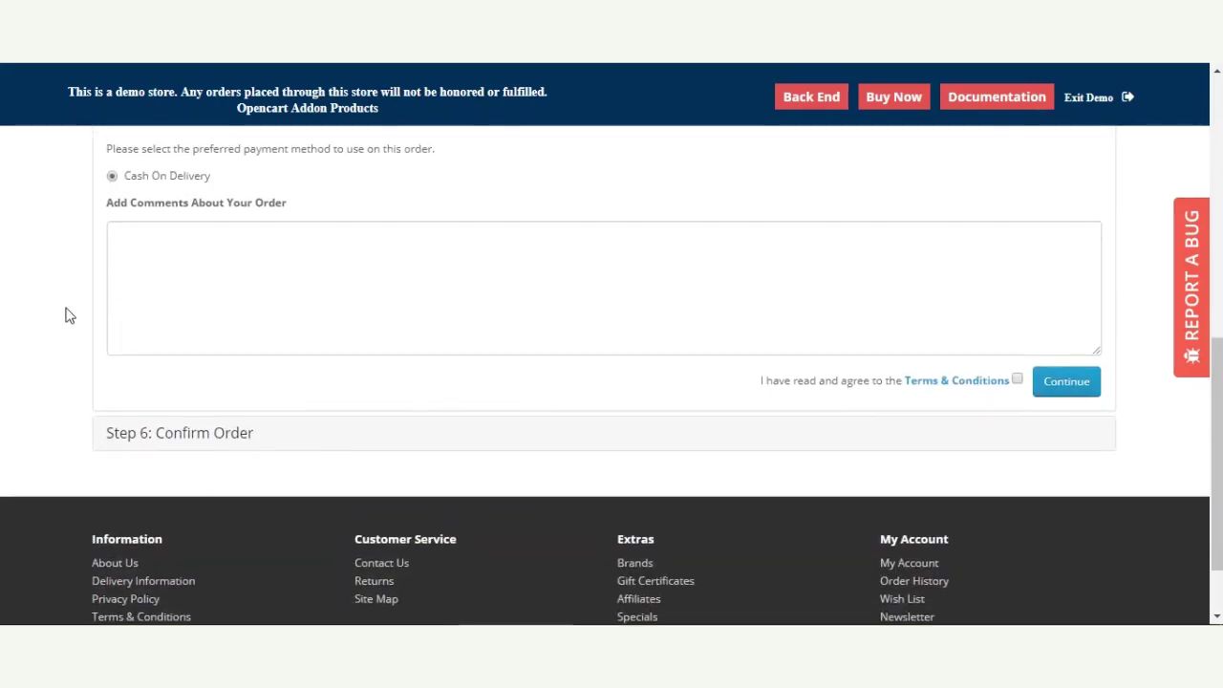
# Examine the payment method offered for Free Shipping and check the payment methods mapped to Country Wise Shipping in the admin module.
pyautogui.scroll(1, 147, 344)
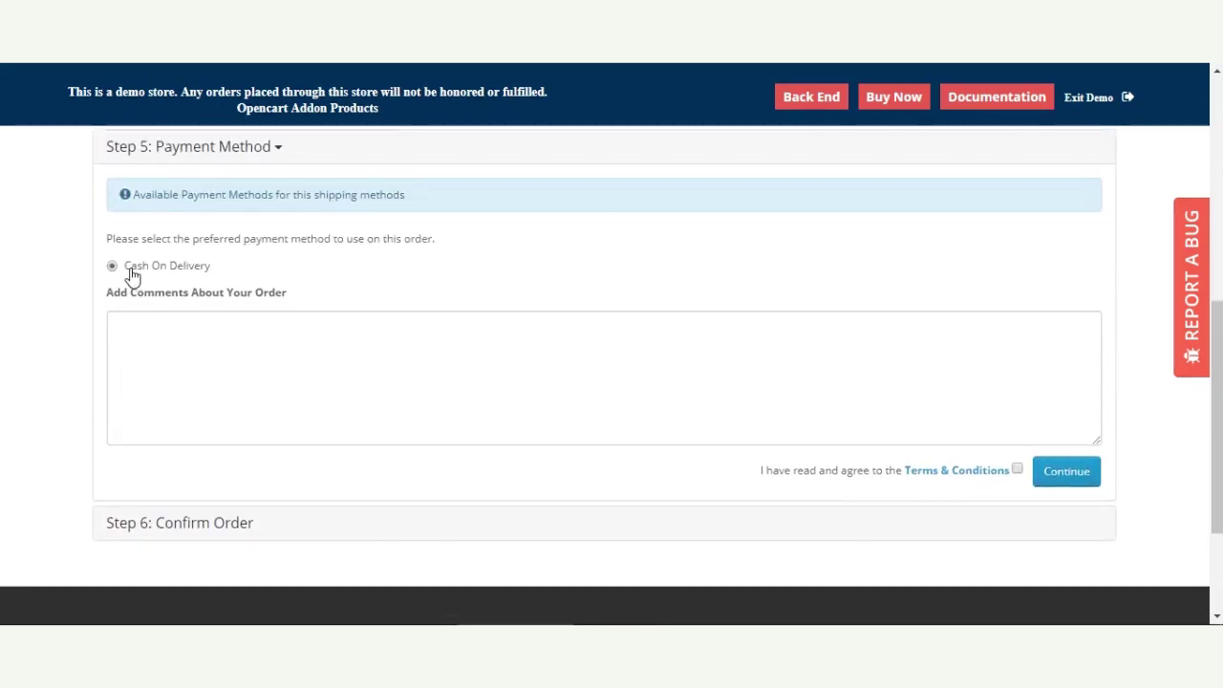
pyautogui.moveTo(138, 270); pyautogui.dragTo(211, 275)
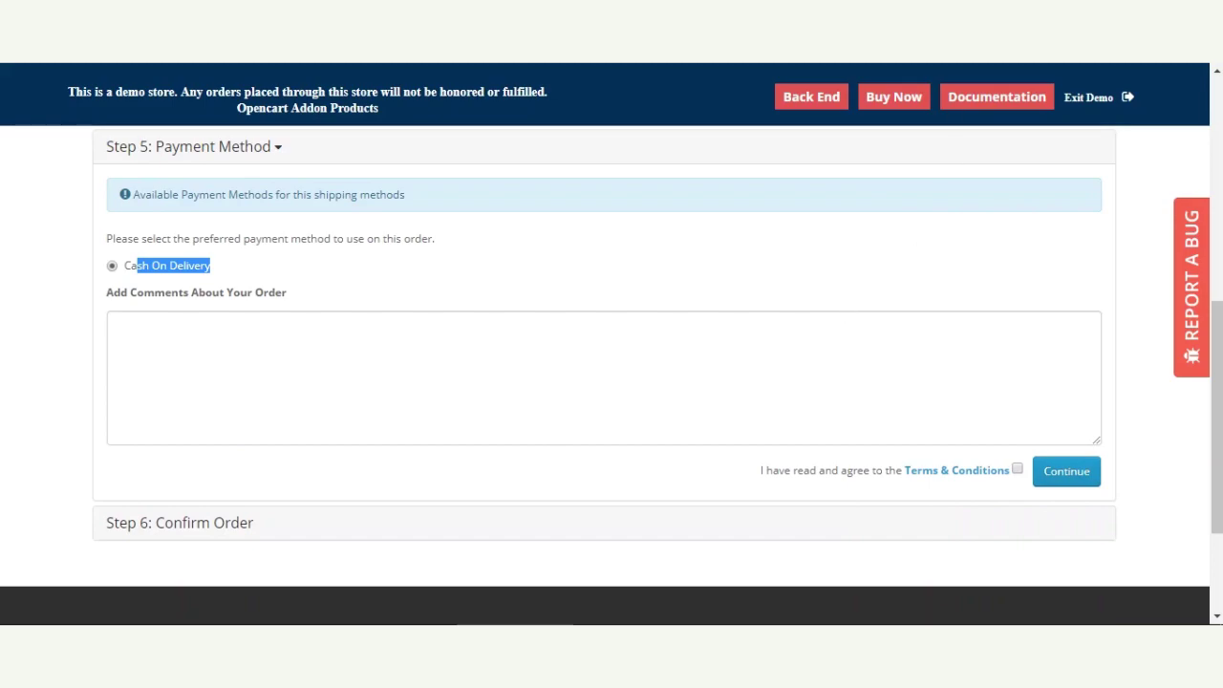
pyautogui.hotkey('ctrl', 'Tab')
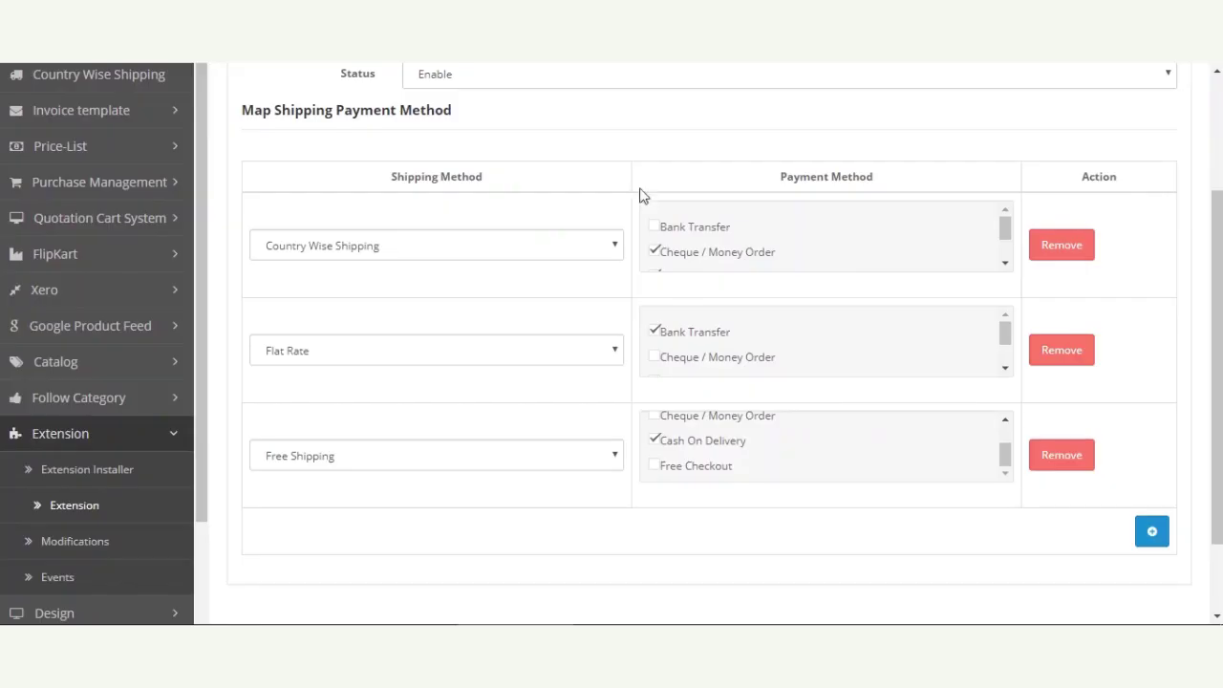
pyautogui.click(362, 243)
pyautogui.click(611, 271)
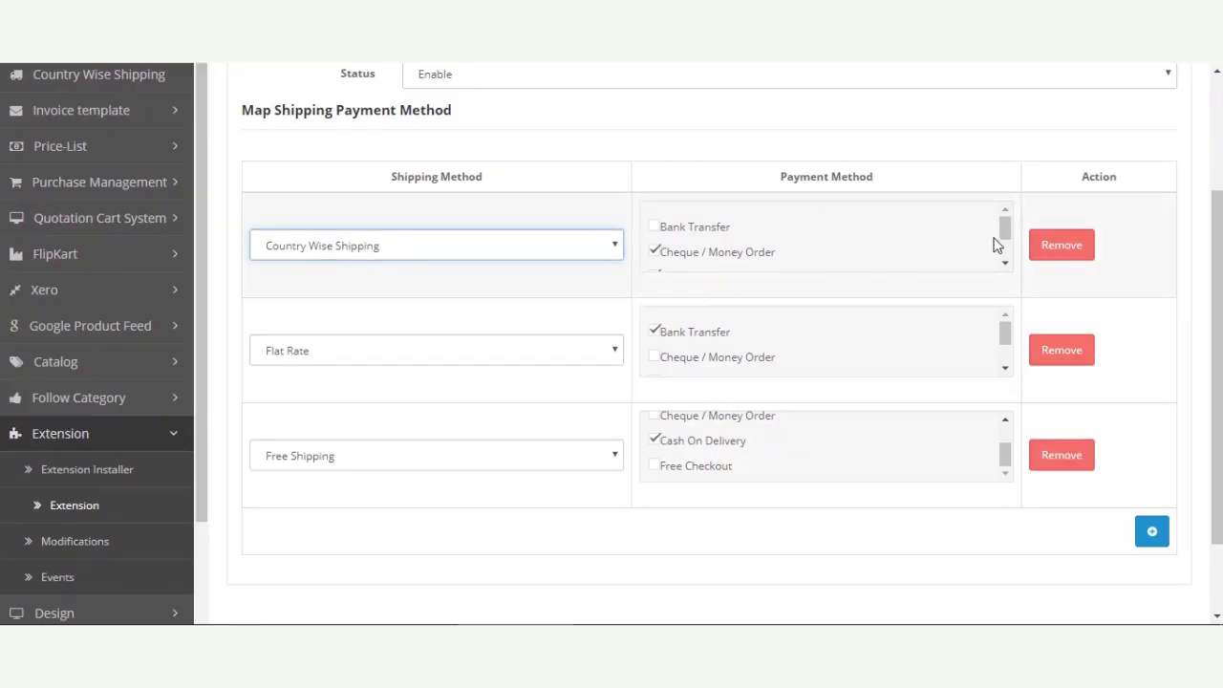
pyautogui.moveTo(1005, 227); pyautogui.dragTo(1011, 252)
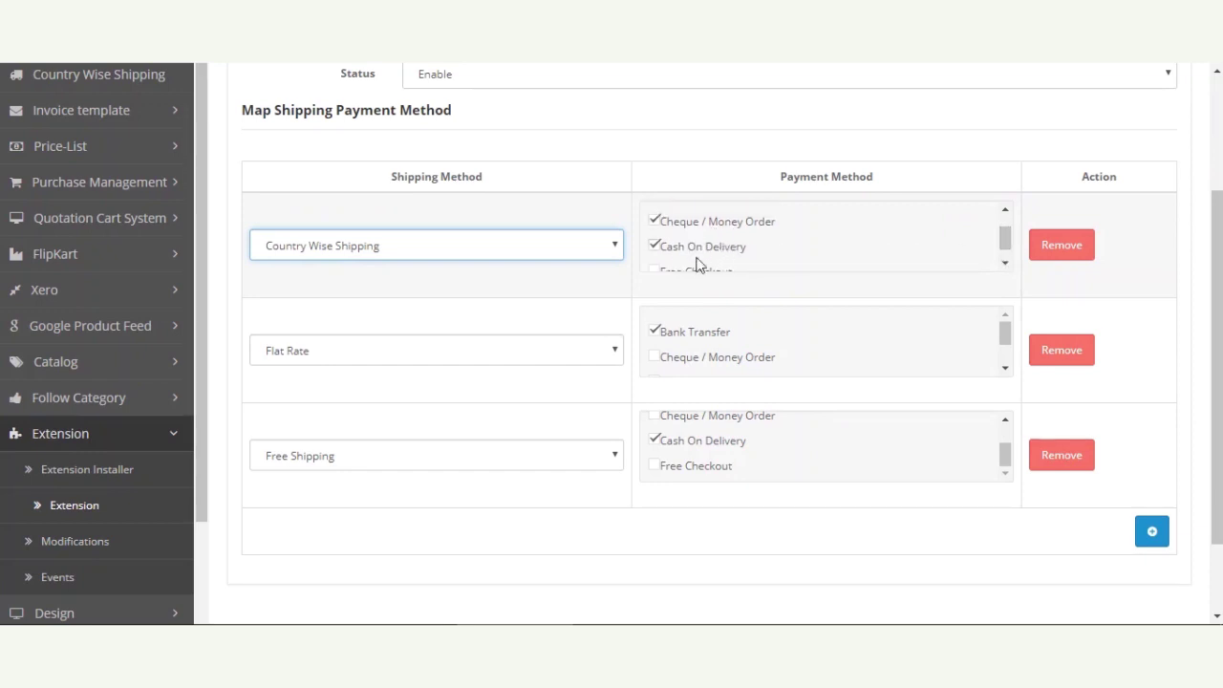
pyautogui.click(417, 254)
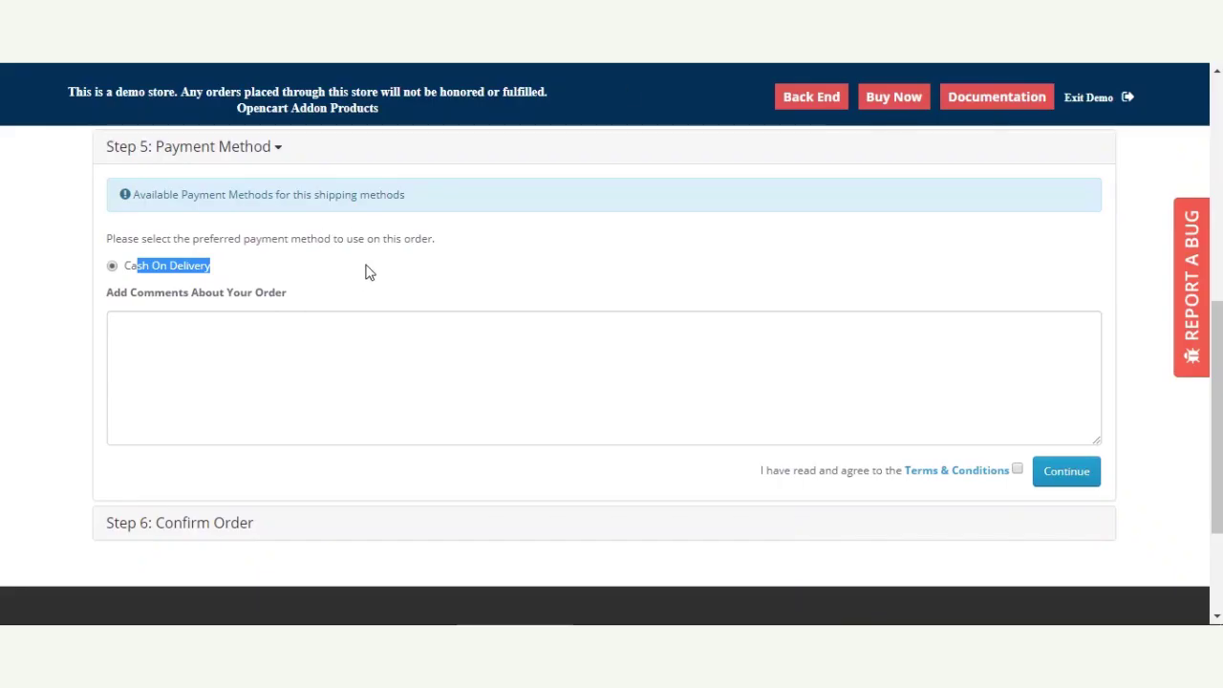
# Return to the storefront checkout, change the delivery method to United States (Country Wise Shipping), and continue to the Payment Method step.
pyautogui.click(371, 286)
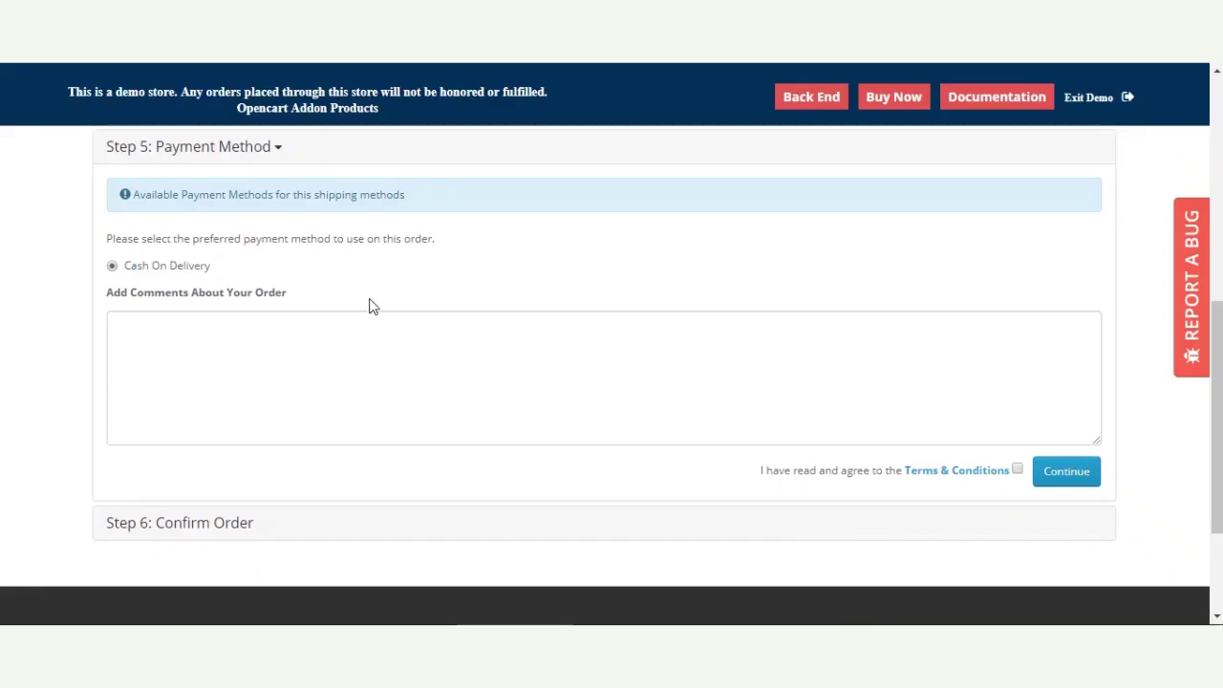
pyautogui.scroll(1, 251, 212)
pyautogui.click(241, 206)
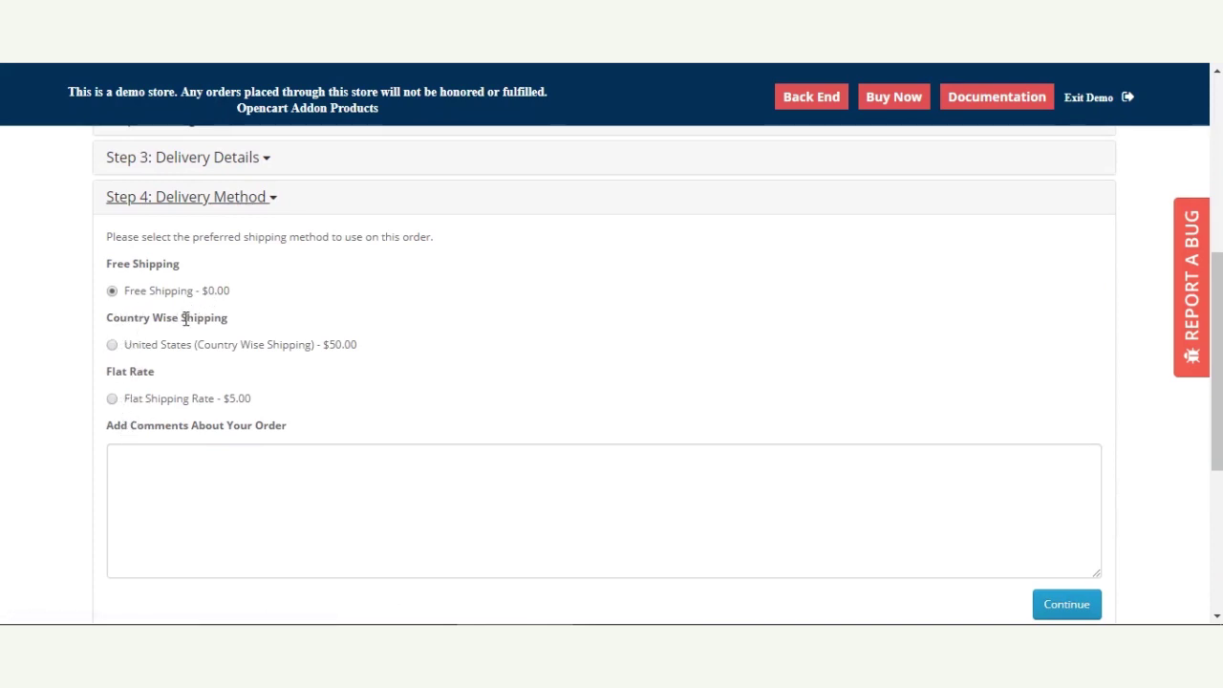
pyautogui.click(113, 348)
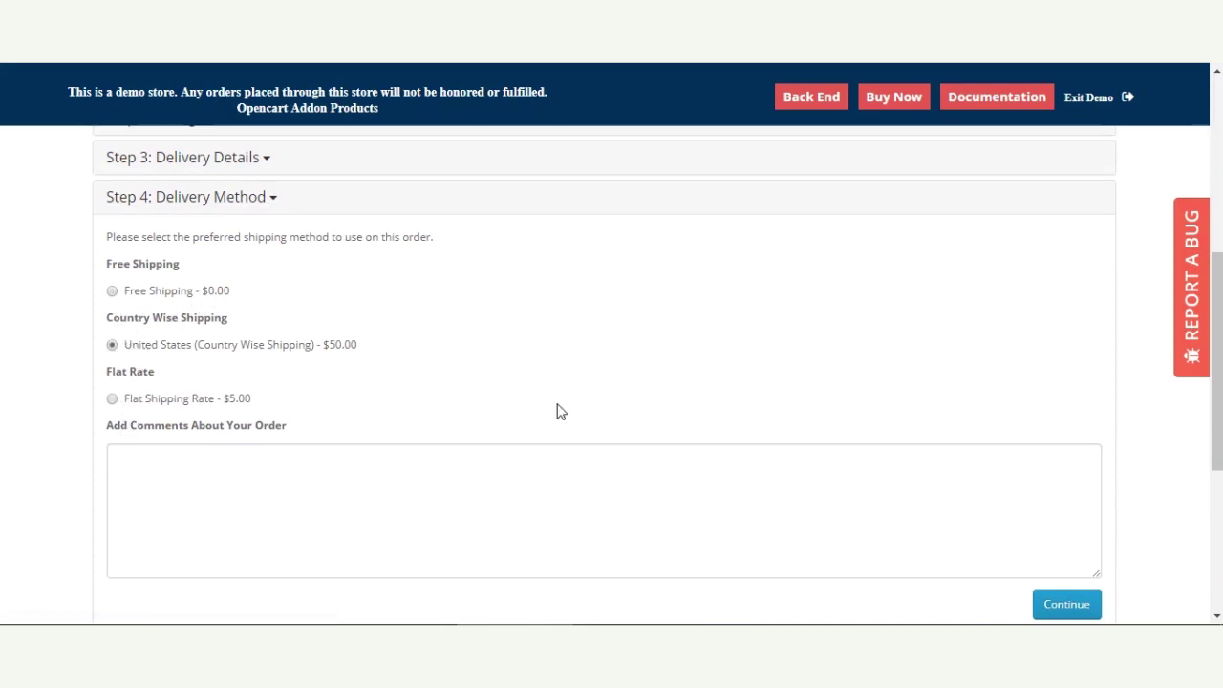
pyautogui.scroll(-2, 1114, 459)
pyautogui.click(1045, 426)
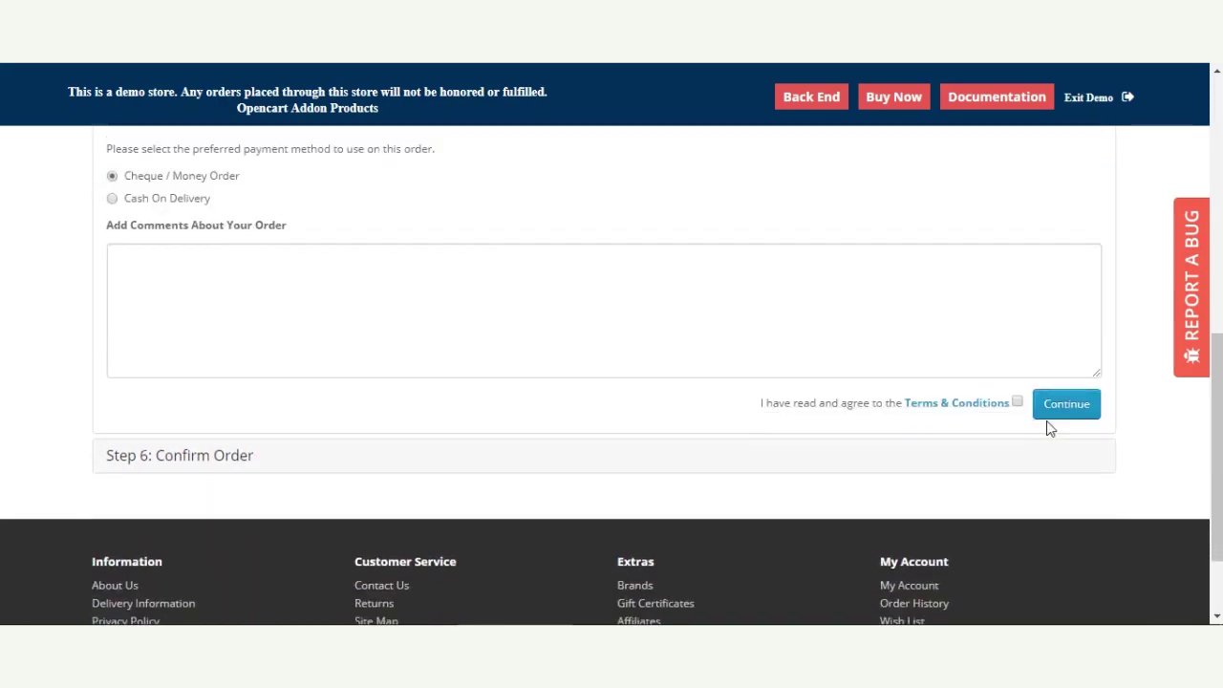
# Compare the payment methods offered for Country Wise Shipping with its mapping in the admin module.
pyautogui.scroll(1, 478, 341)
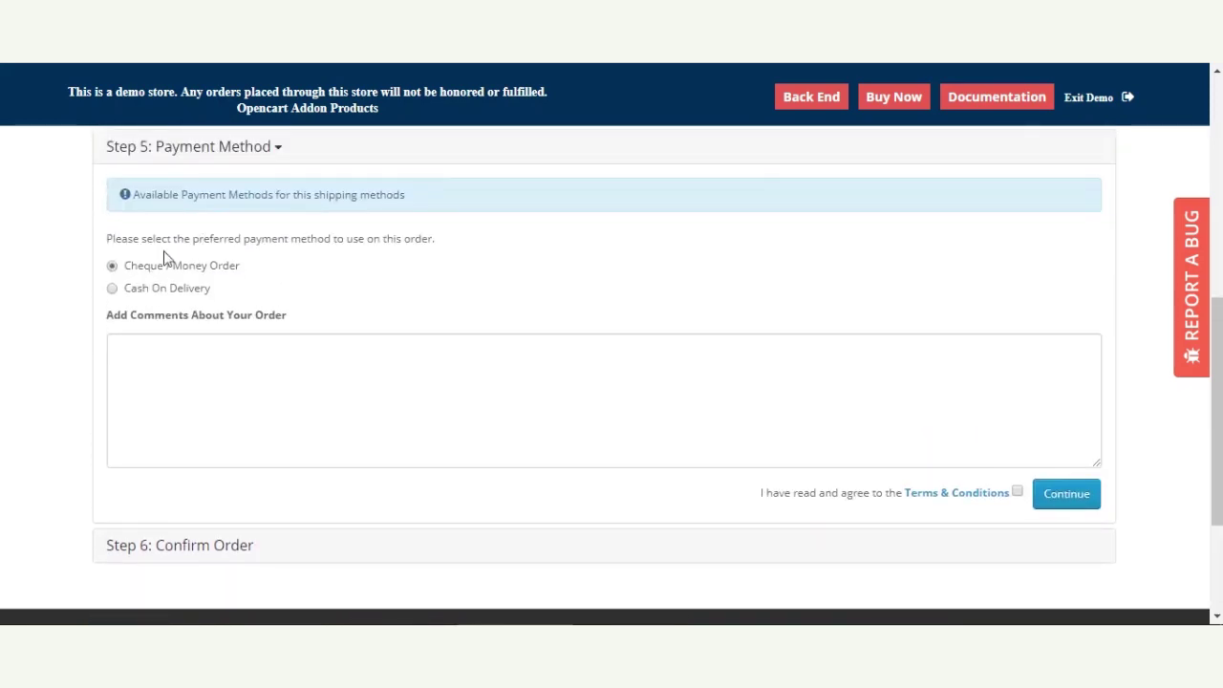
pyautogui.moveTo(142, 238); pyautogui.dragTo(386, 239)
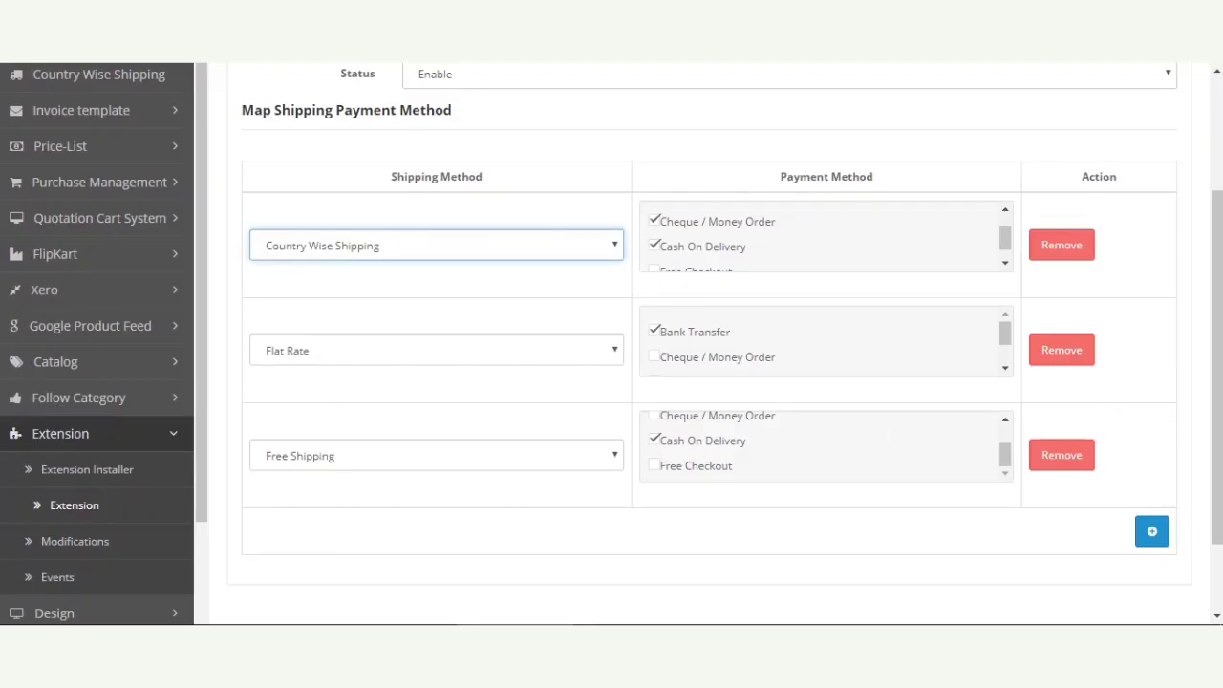
pyautogui.click(351, 251)
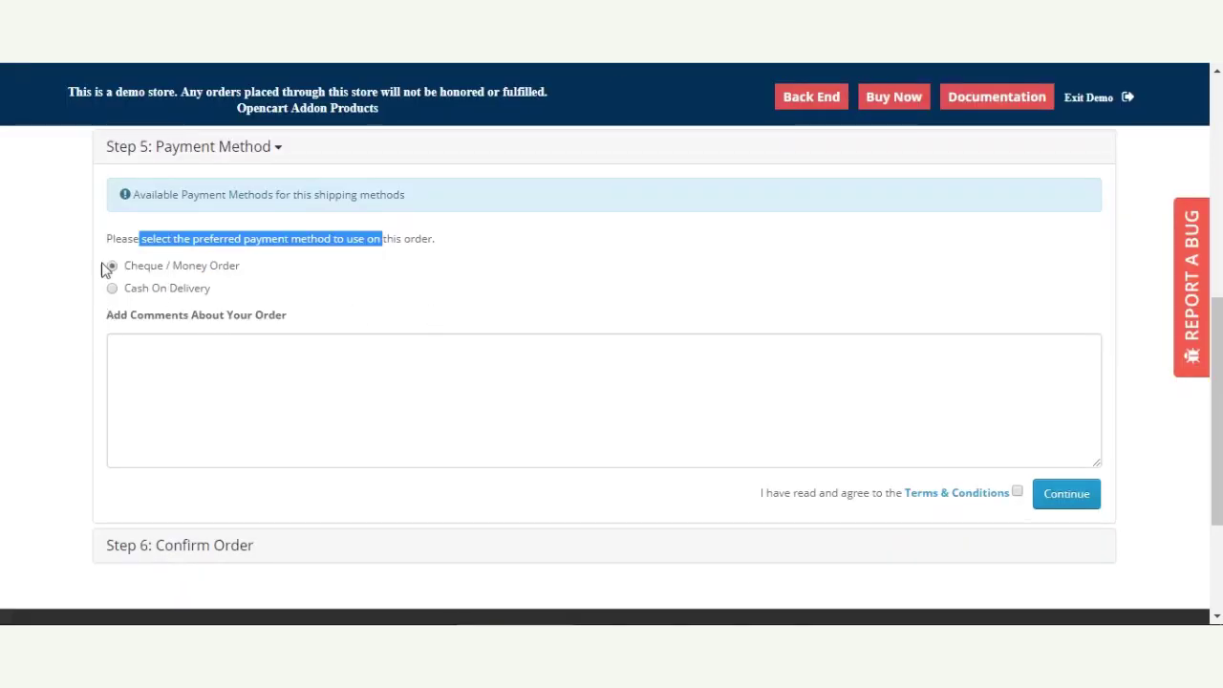
# Change the checkout's delivery method to Flat Shipping Rate and check the payment methods mapped to Flat Rate in the admin module.
pyautogui.click(439, 250)
pyautogui.scroll(1, 379, 350)
pyautogui.click(253, 197)
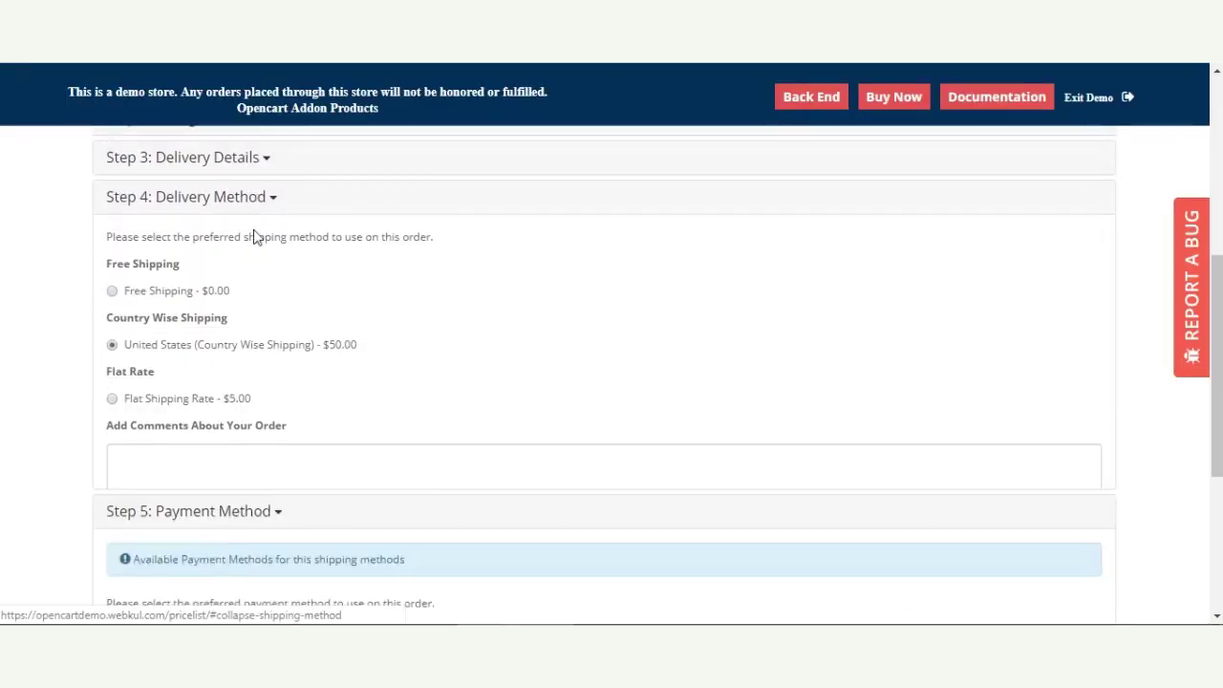
pyautogui.click(112, 399)
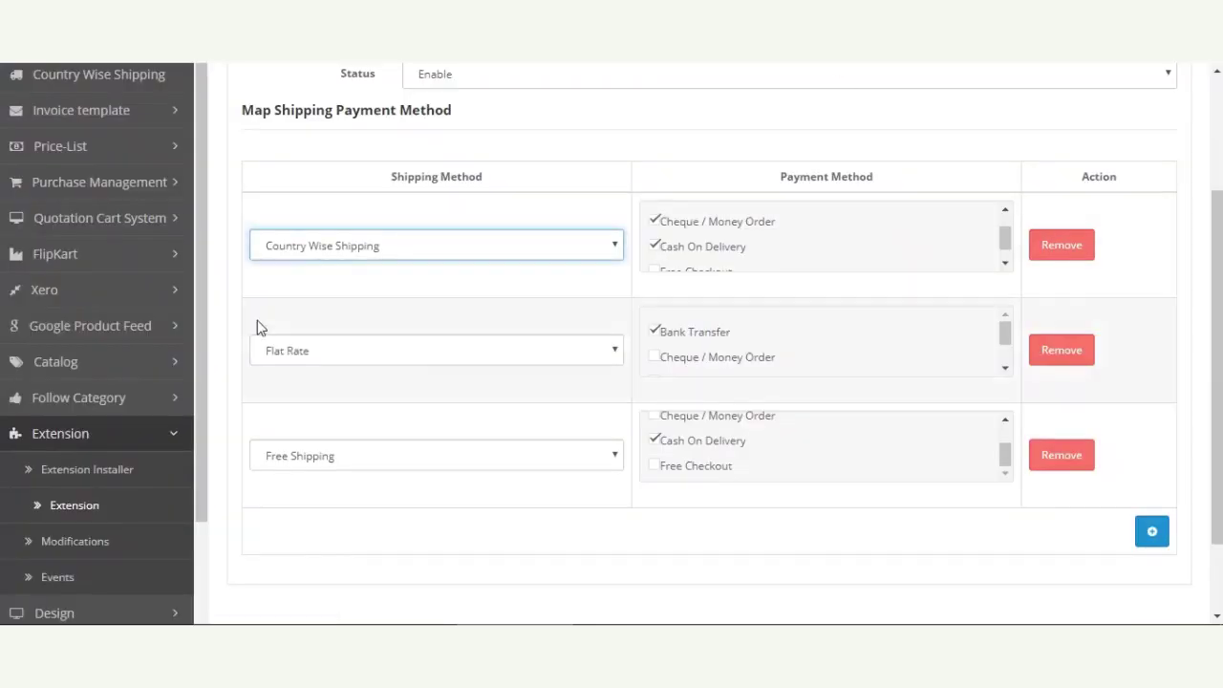
pyautogui.moveTo(1004, 334); pyautogui.dragTo(1004, 356)
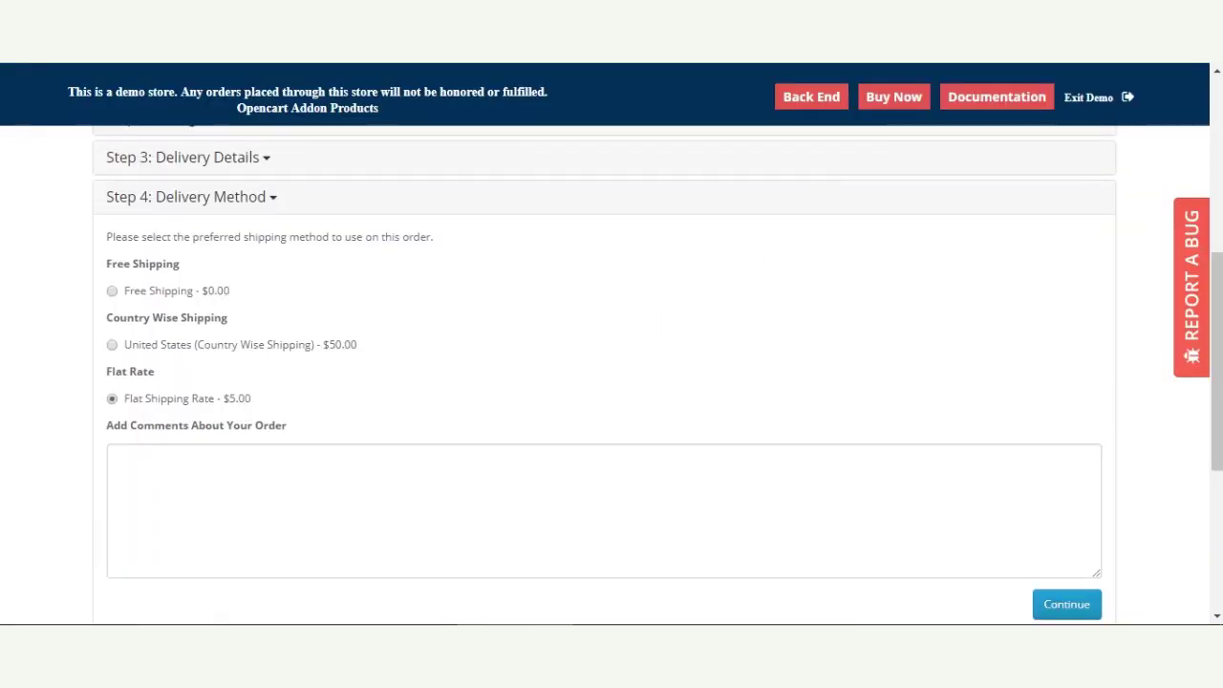
# Continue the storefront checkout with Flat Shipping Rate and examine the payment methods offered.
pyautogui.moveTo(1219, 266); pyautogui.dragTo(1219, 318)
pyautogui.click(1062, 491)
pyautogui.moveTo(128, 242); pyautogui.dragTo(423, 226)
pyautogui.click(182, 287)
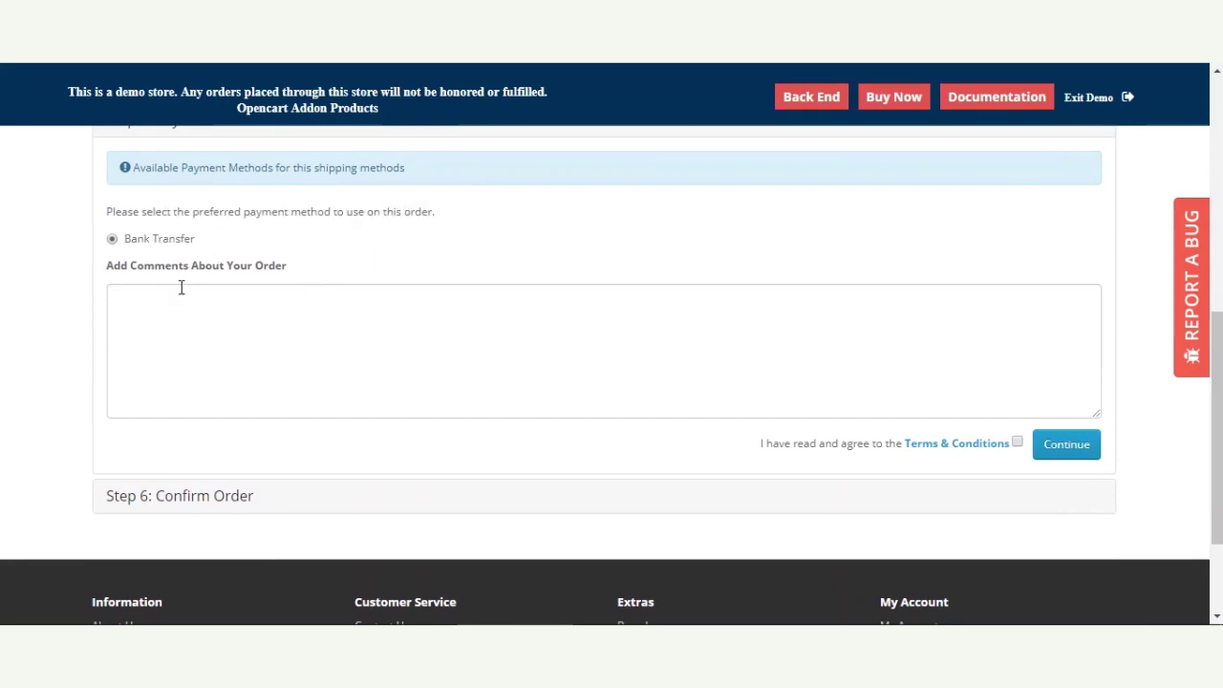
# Reopen the Delivery Method step, select United States (Country Wise Shipping), and continue to the Payment Method step.
pyautogui.scroll(2, 181, 287)
pyautogui.click(218, 260)
pyautogui.click(115, 355)
pyautogui.scroll(-2, 486, 410)
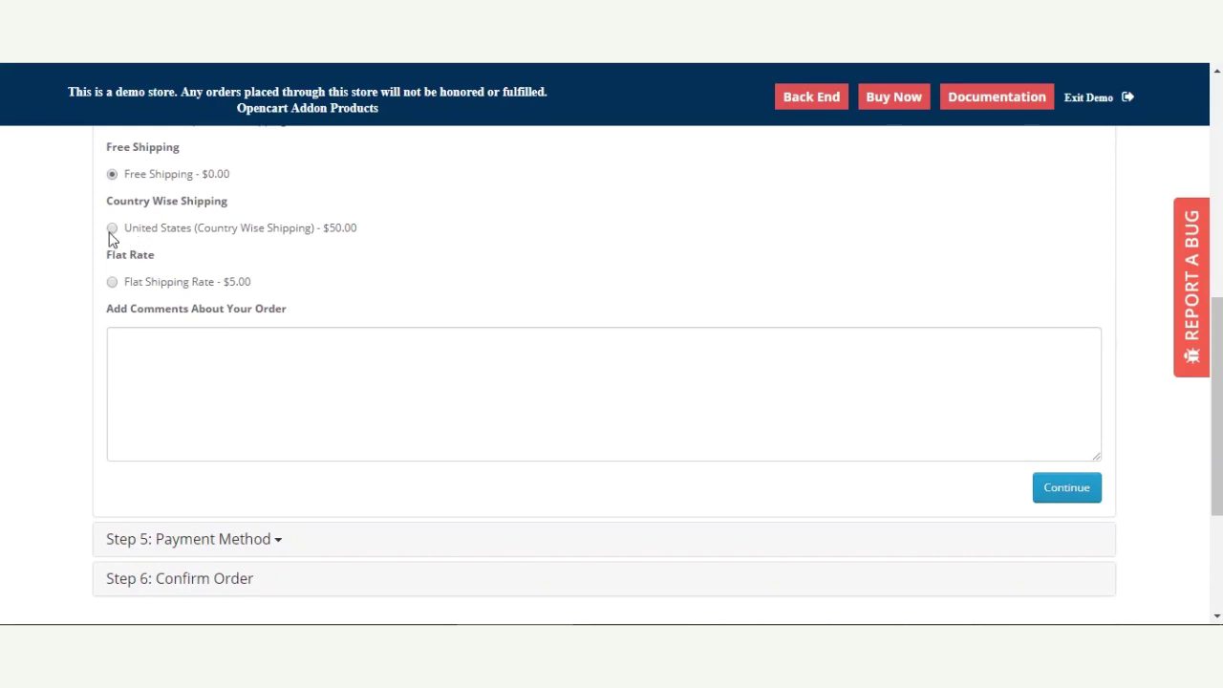
pyautogui.click(1067, 495)
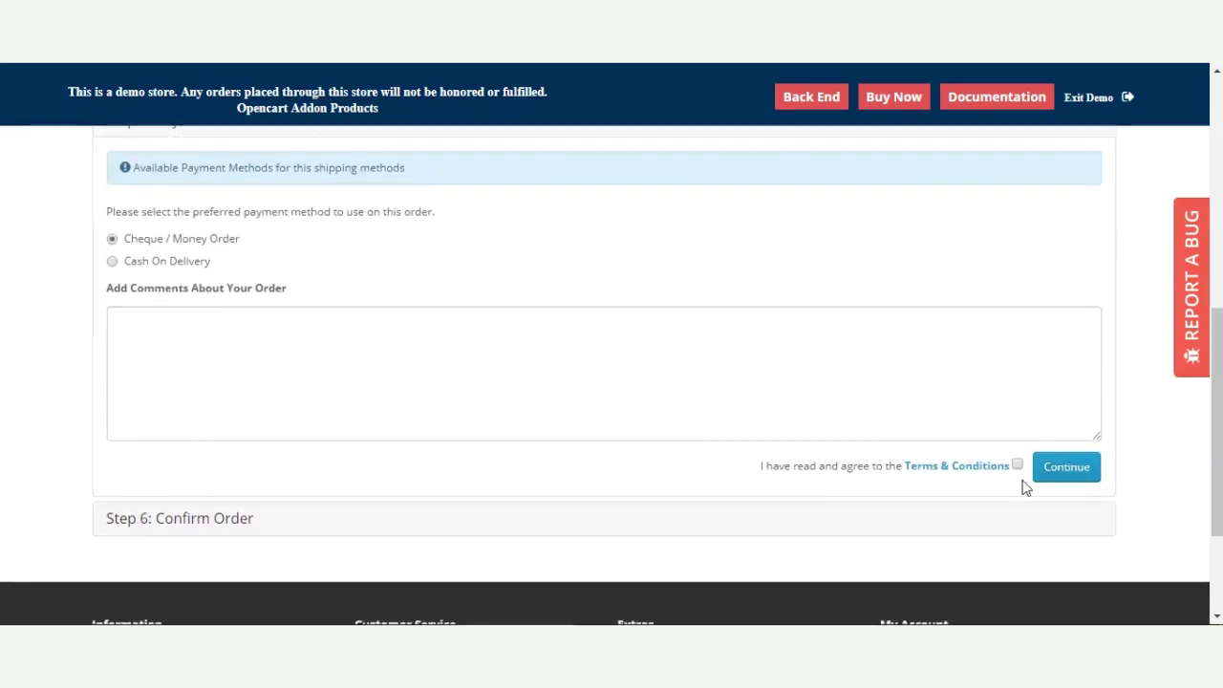
# Place the order with Cash On Delivery as the payment method, agreeing to the Terms & Conditions and confirming the order.
pyautogui.click(157, 261)
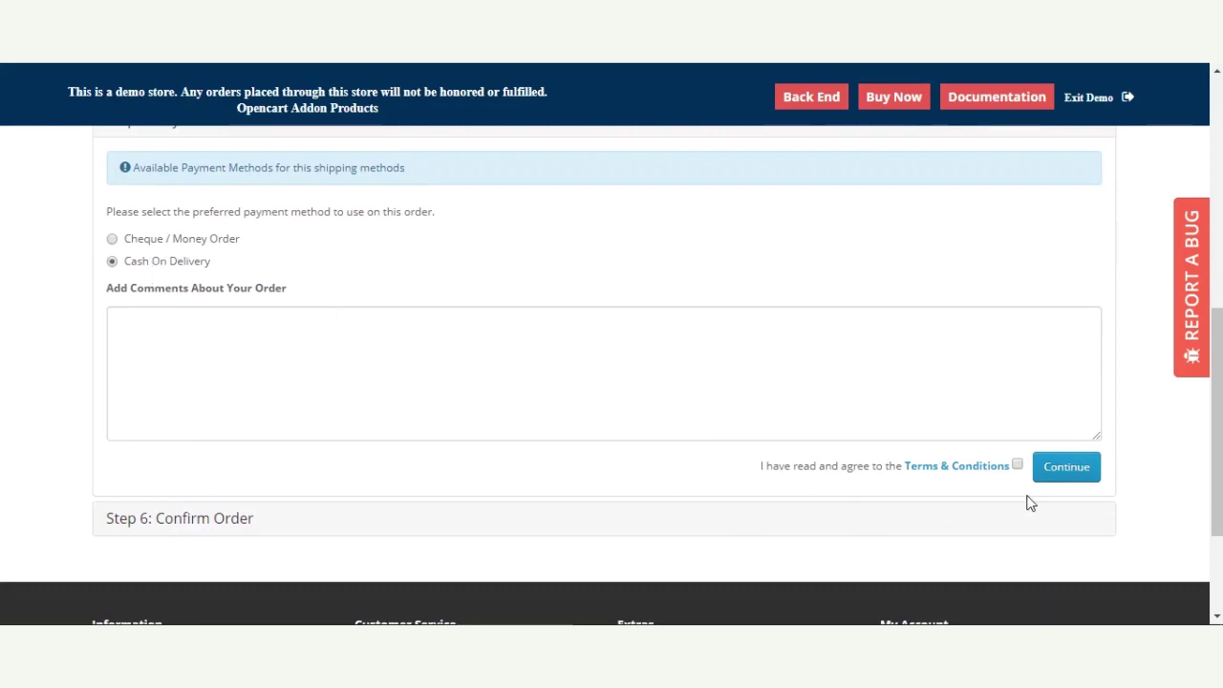
pyautogui.click(1018, 465)
pyautogui.click(1055, 471)
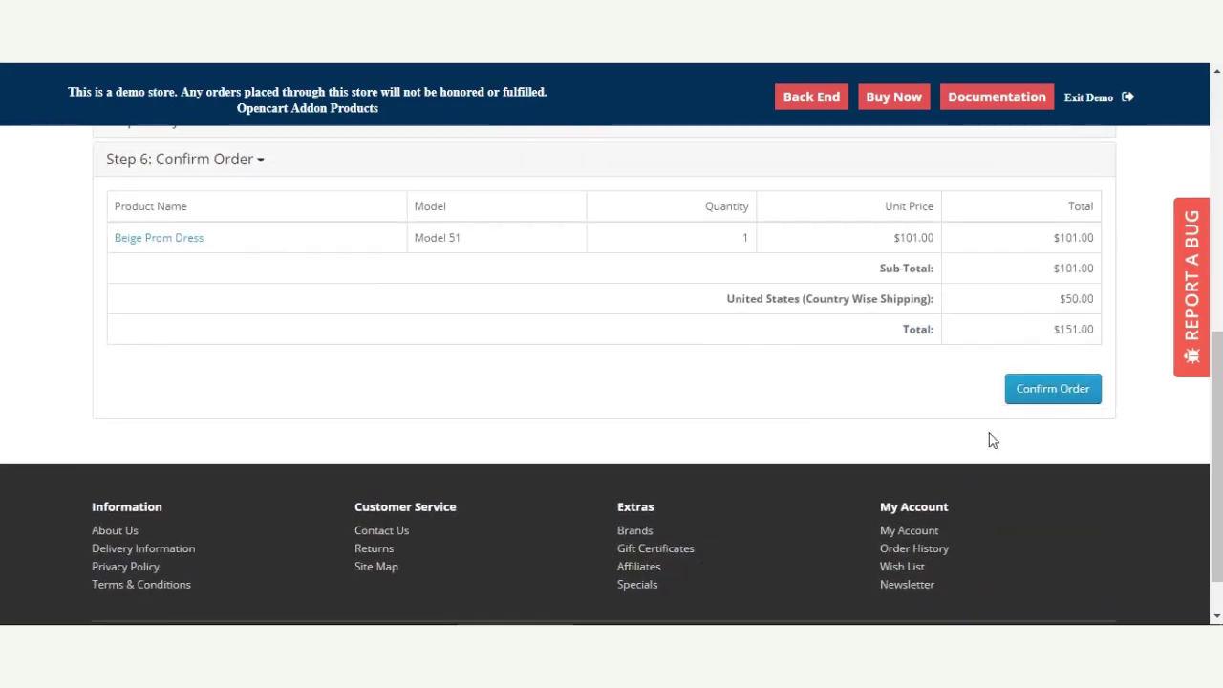
pyautogui.click(1065, 388)
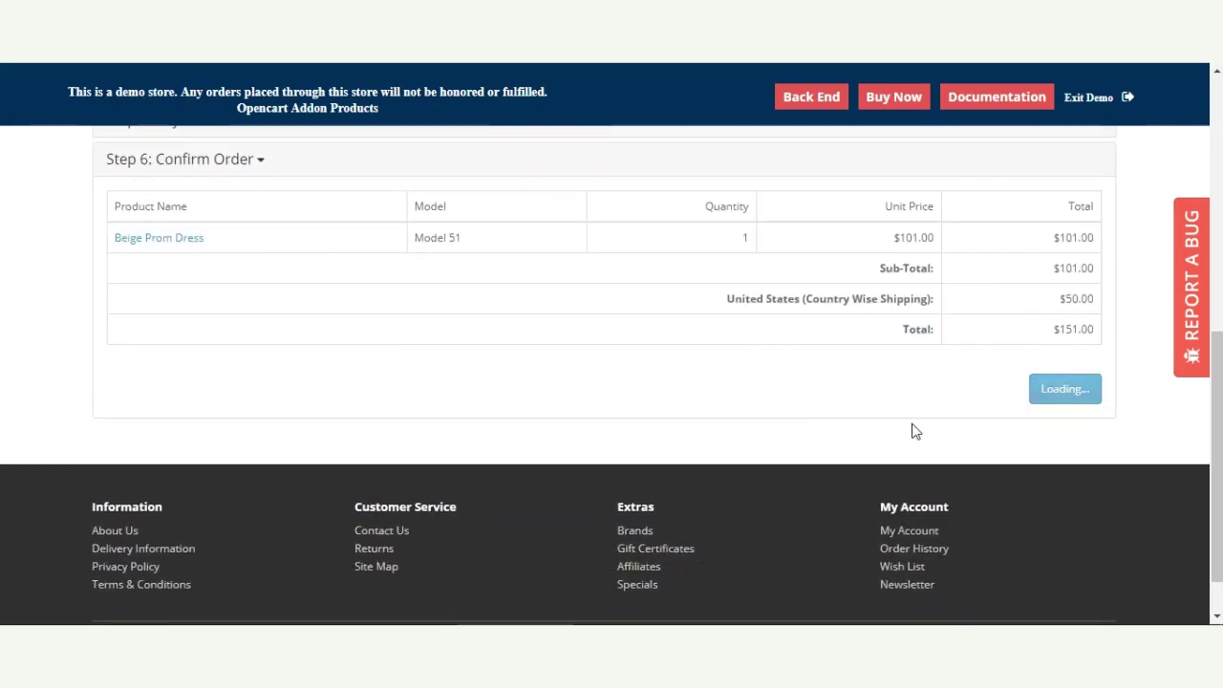
pyautogui.moveTo(803, 304); pyautogui.dragTo(946, 304)
pyautogui.moveTo(1095, 300); pyautogui.dragTo(1068, 300)
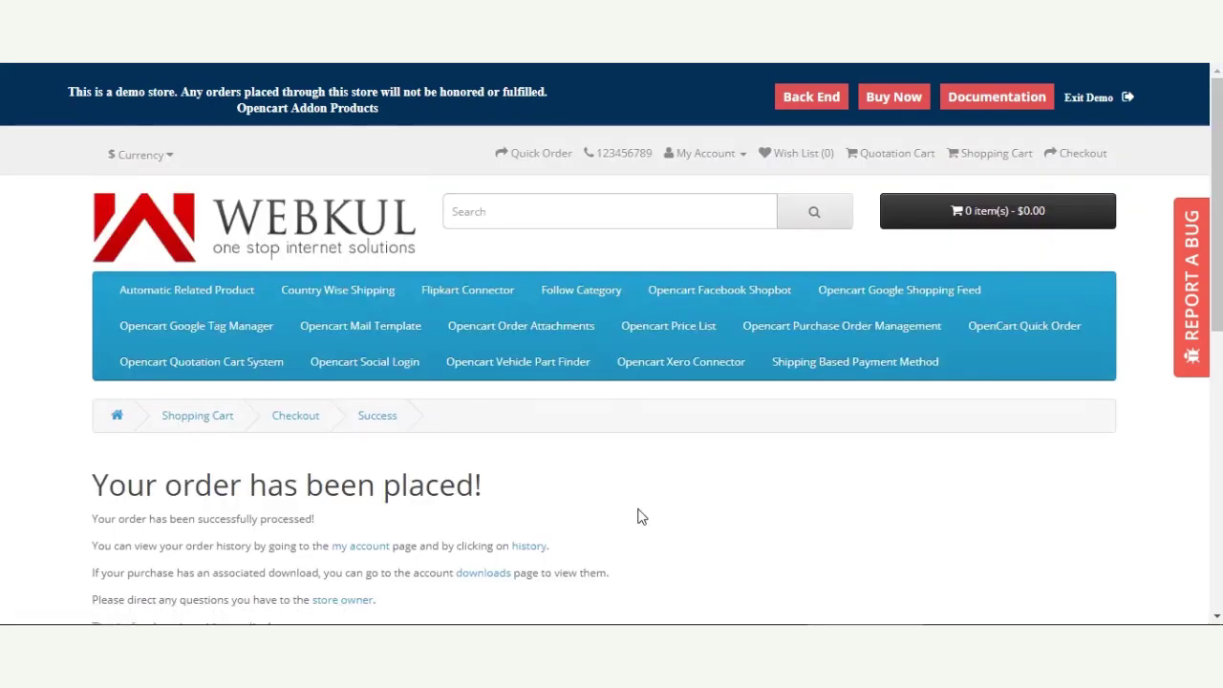
# Open the newest order from the customer's order history and examine its payment method and shipping method.
pyautogui.scroll(-1, 509, 514)
pyautogui.click(529, 458)
pyautogui.scroll(-2, 372, 546)
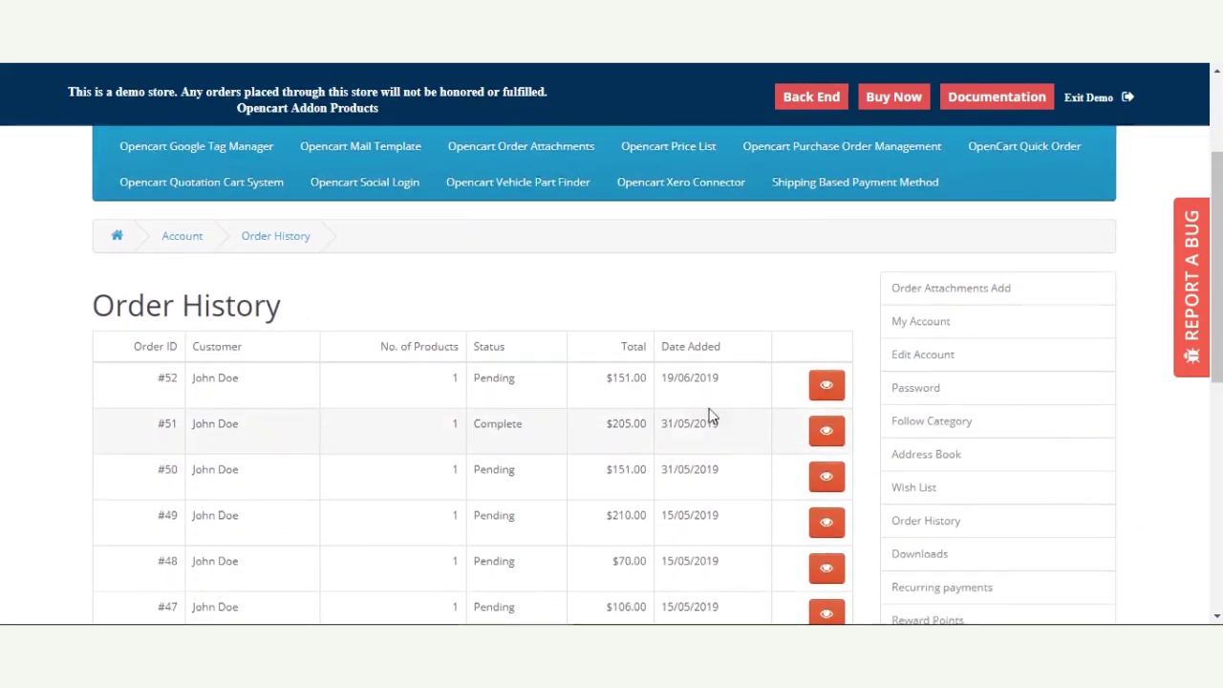
pyautogui.click(827, 387)
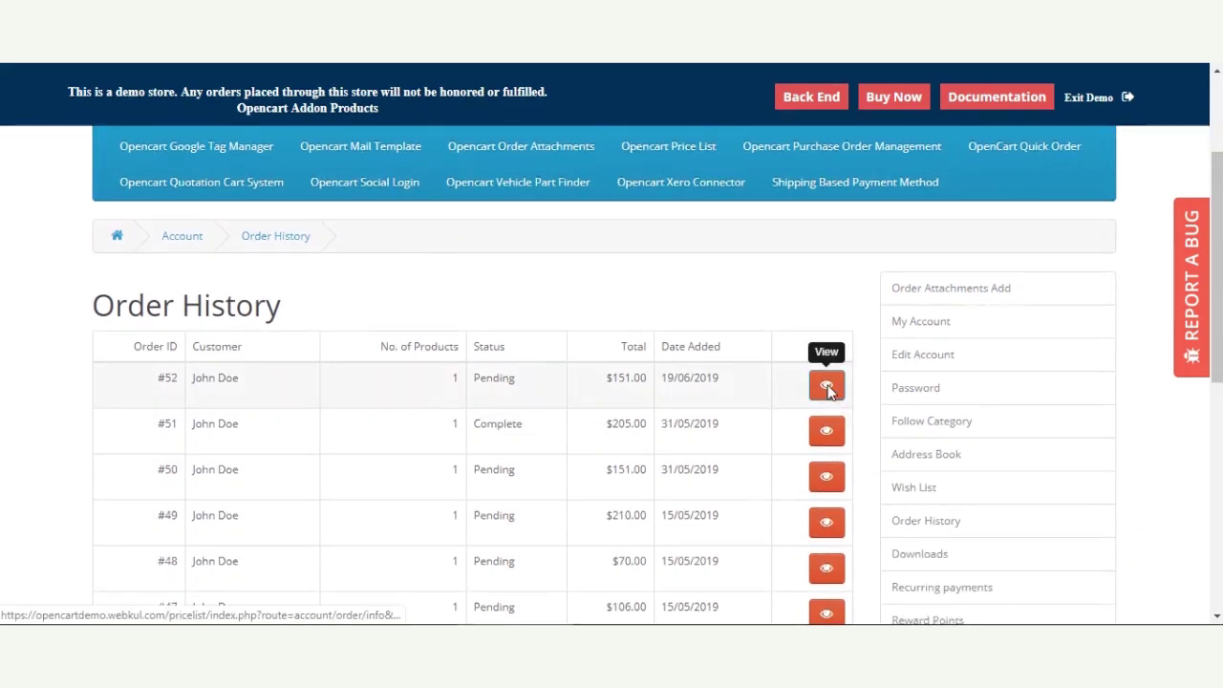
pyautogui.scroll(-4, 592, 350)
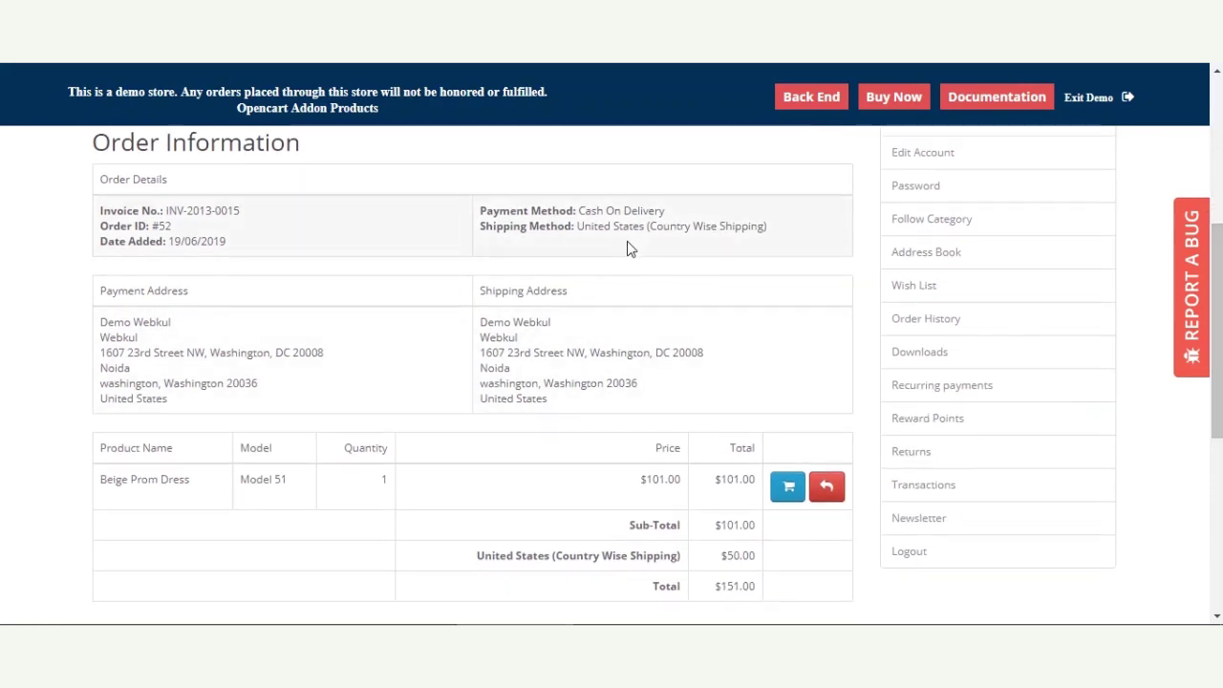
pyautogui.moveTo(579, 210); pyautogui.dragTo(779, 234)
pyautogui.click(781, 230)
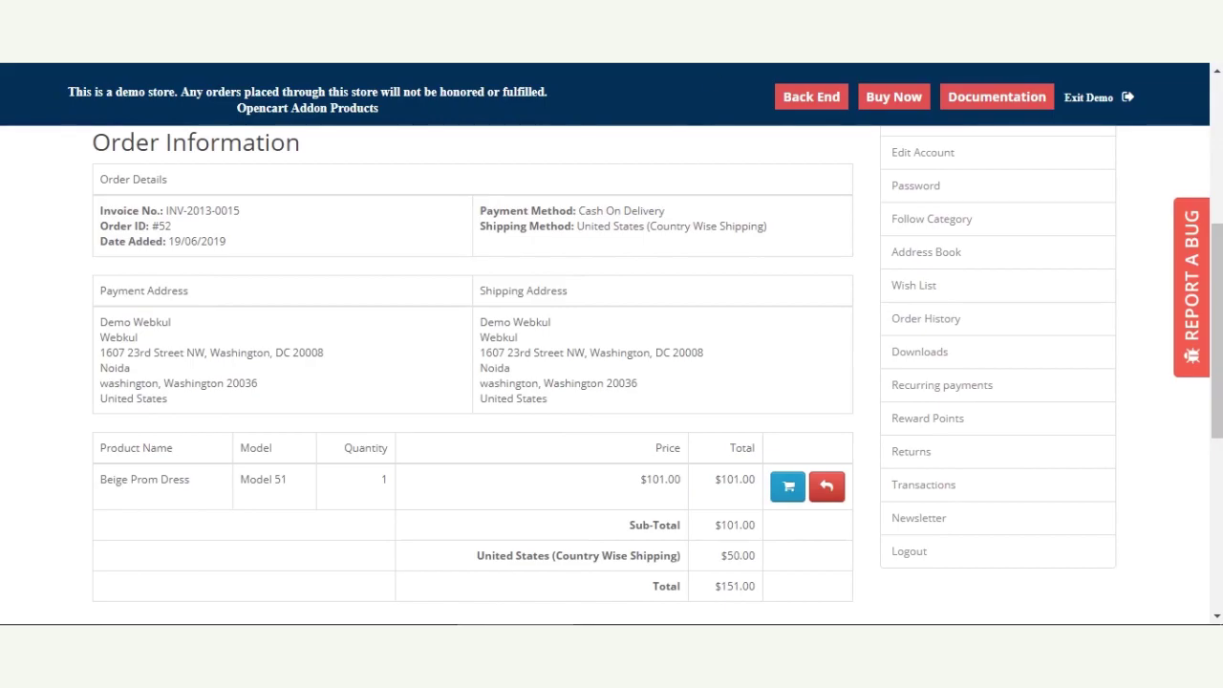